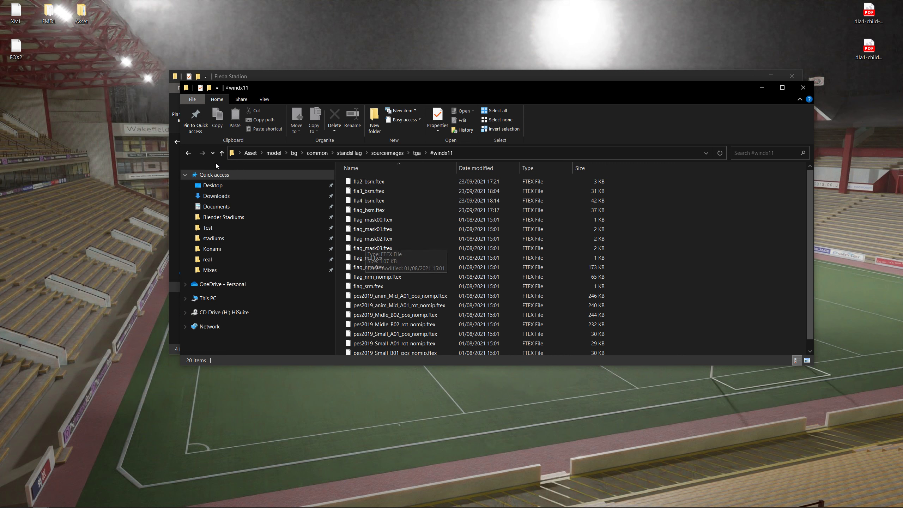
Close the standsFlag folder window and copy the desktop Asset folder into the Eleda Stadion folder
left_click(189, 154)
left_click(190, 154)
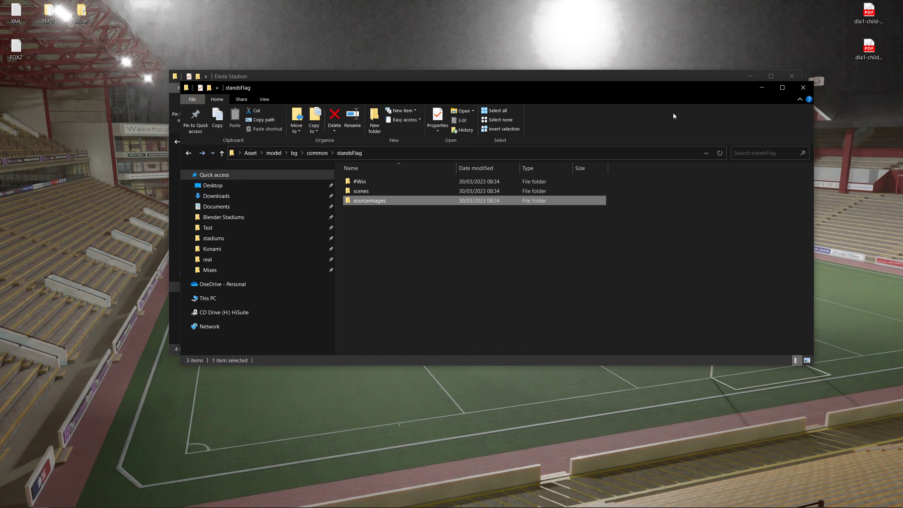
left_click(803, 87)
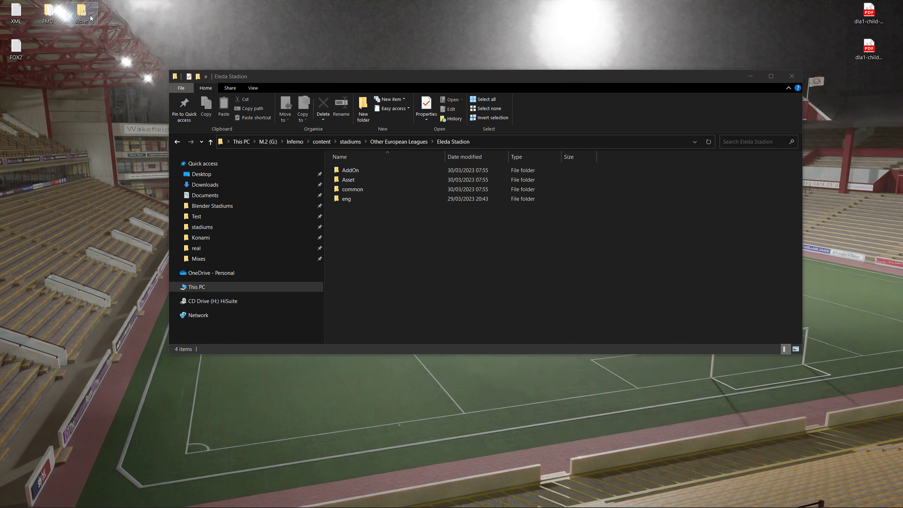
mouse_move(88, 18)
left_click_drag(85, 16, 384, 266)
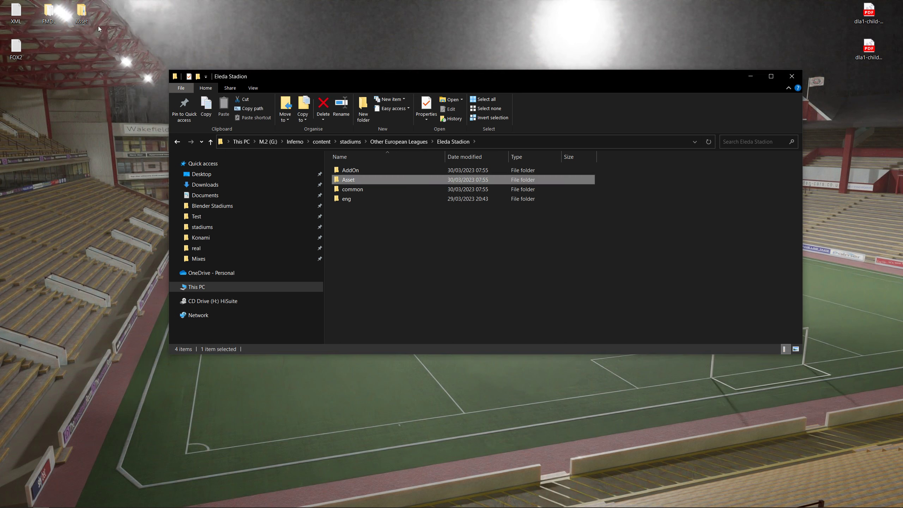
Browse inside Eleda Stadion to the folder Asset > model > bg > st009 > #Win
double_click(342, 179)
double_click(343, 173)
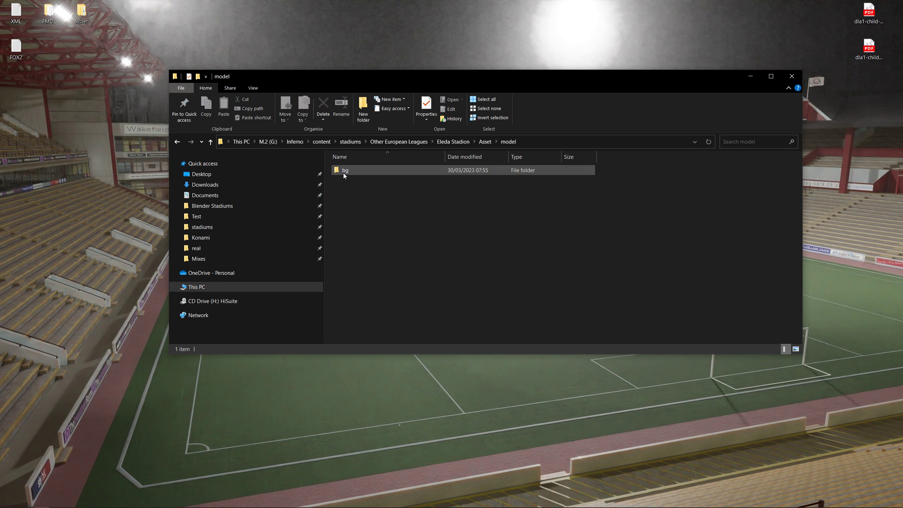
double_click(343, 172)
left_click(348, 181)
double_click(347, 181)
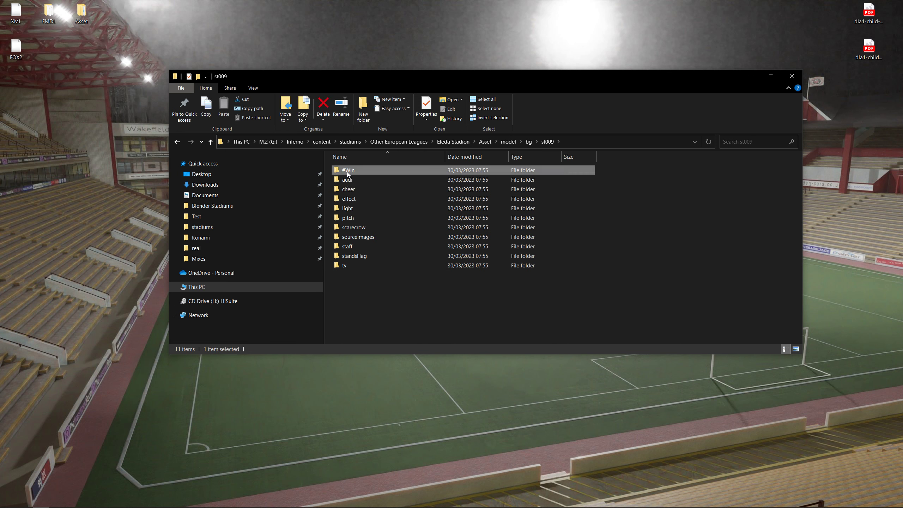
double_click(347, 172)
Launch PES Archive Tools and unpack st009.fpk with it
left_click(8, 502)
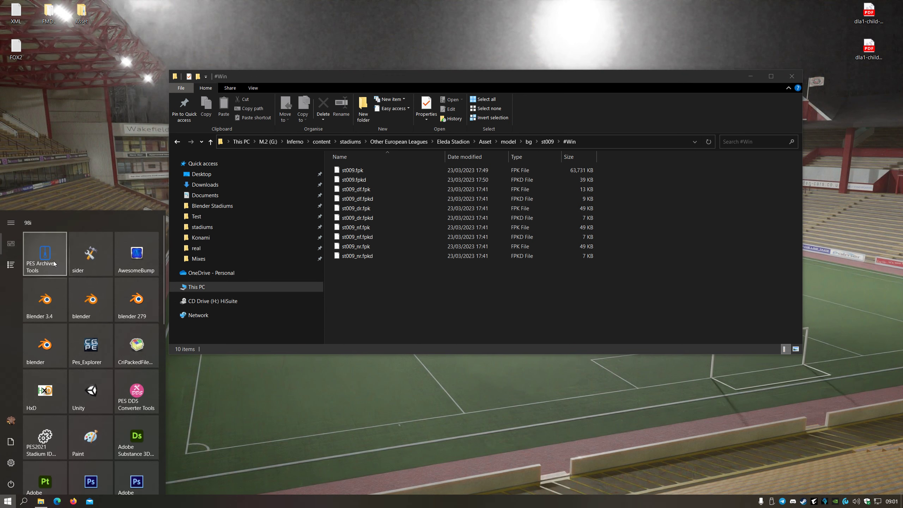
left_click(46, 250)
left_click_drag(348, 173, 130, 82)
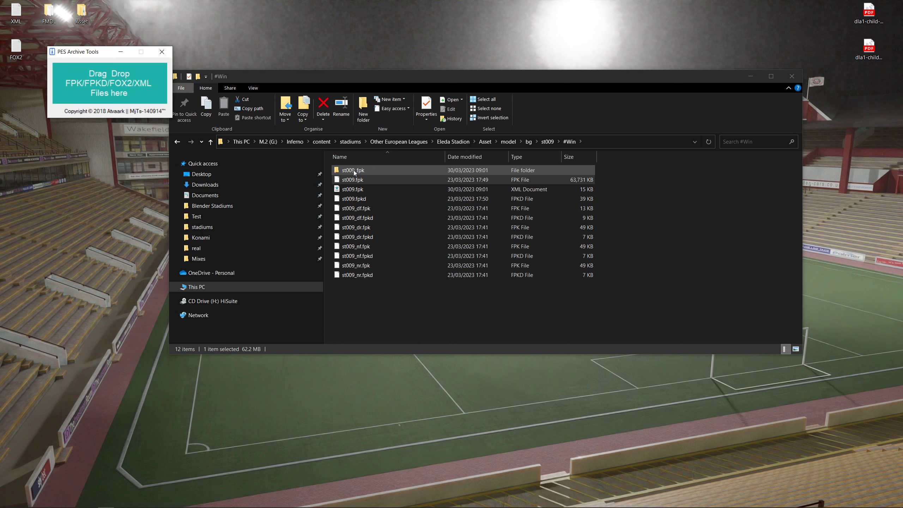
Browse the unpacked st009_fpk folder down to Assets > pes16 > model > bg > st009 > scenes
double_click(353, 170)
double_click(353, 170)
double_click(353, 169)
double_click(353, 171)
double_click(353, 173)
double_click(353, 170)
double_click(350, 179)
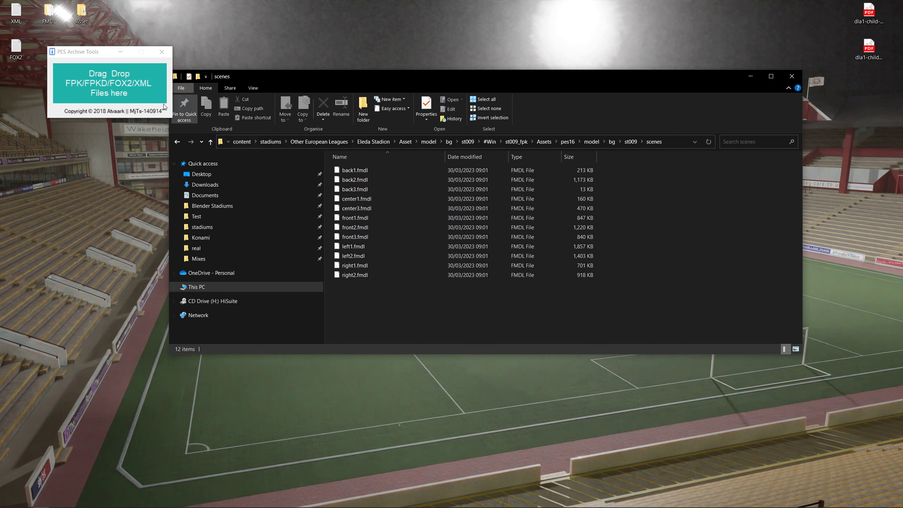
Copy flags1.fmdl to flags4.fmdl from the desktop FMDL folder into the scenes folder, and close the FMDL window
left_click(49, 13)
double_click(49, 12)
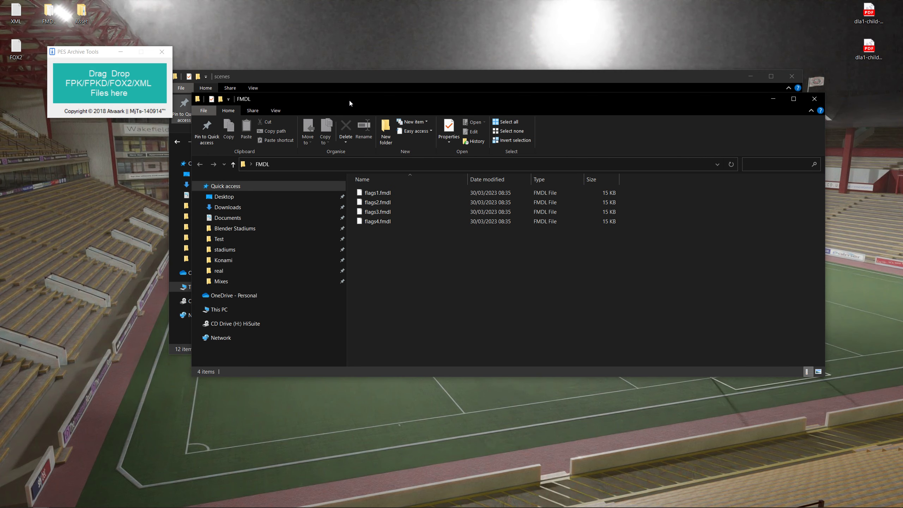
left_click_drag(321, 93, 316, 282)
left_click_drag(425, 438, 711, 256)
left_click(814, 279)
Return to the #Win folder and open the st009.fpk XML document in Notepad
left_click(489, 141)
left_click(352, 188)
right_click(343, 190)
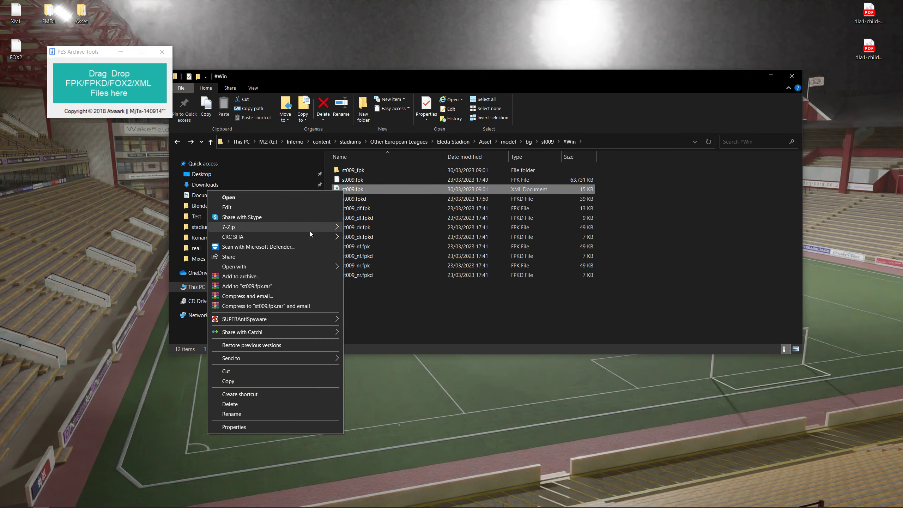
mouse_move(303, 270)
left_click(386, 288)
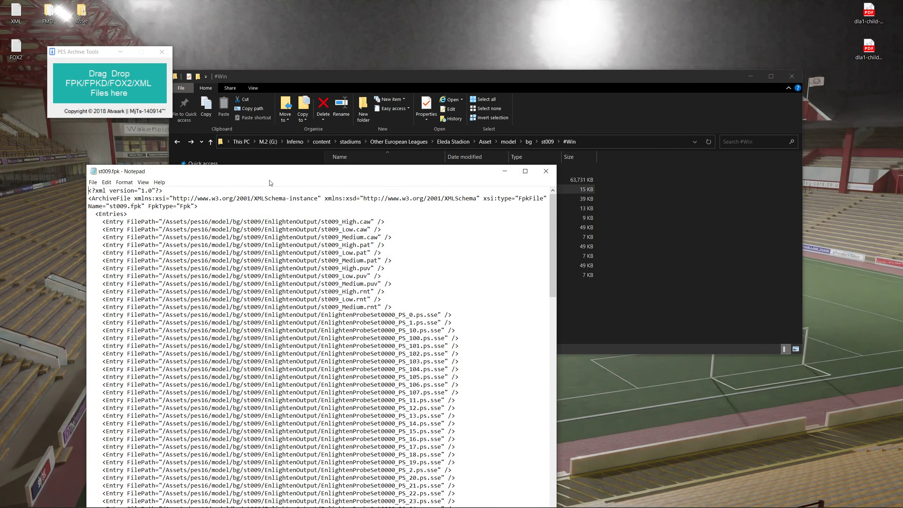
Insert an empty line after the right2.fmdl entry at the end of the st009.fpk entries list
left_click_drag(256, 173, 377, 49)
scroll(545, 375, "down", 20)
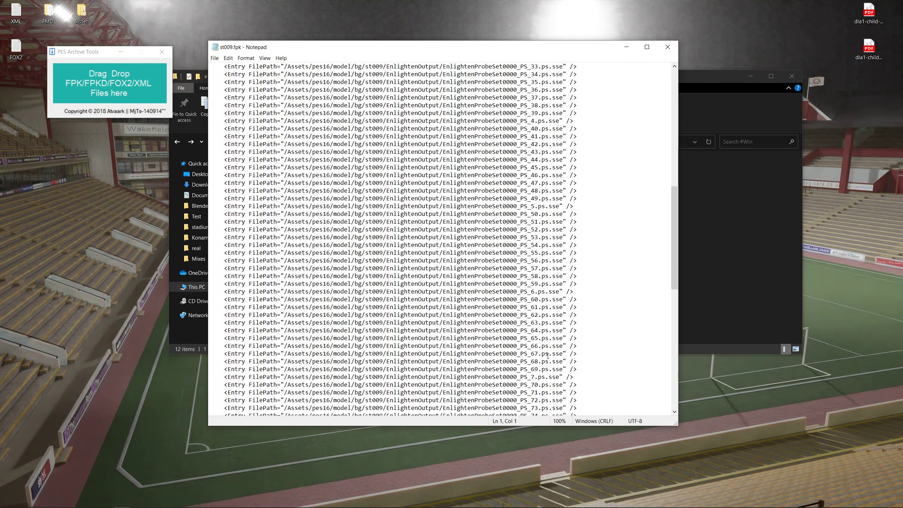
scroll(545, 375, "down", 9)
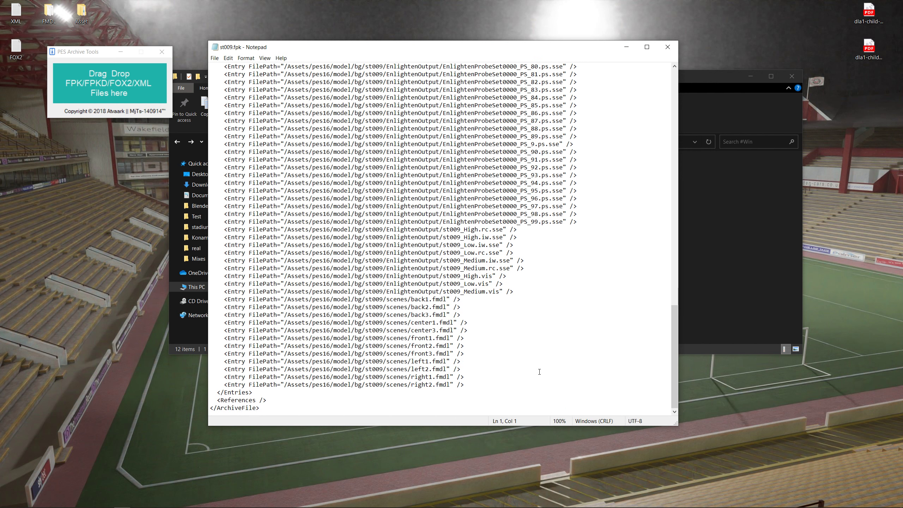
left_click(466, 384)
key("Return")
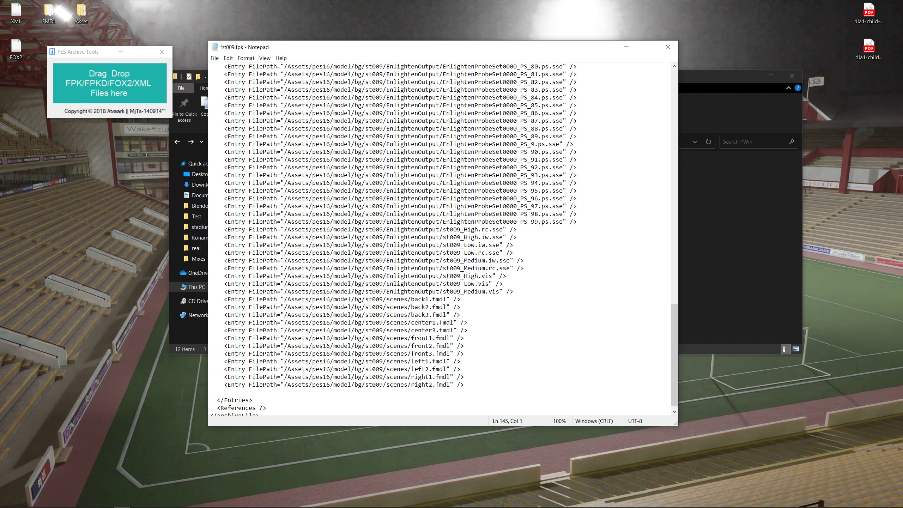
Copy the flags1 to flags4 entries from the desktop XML file onto the empty line in st009.fpk, then save and close it
double_click(14, 11)
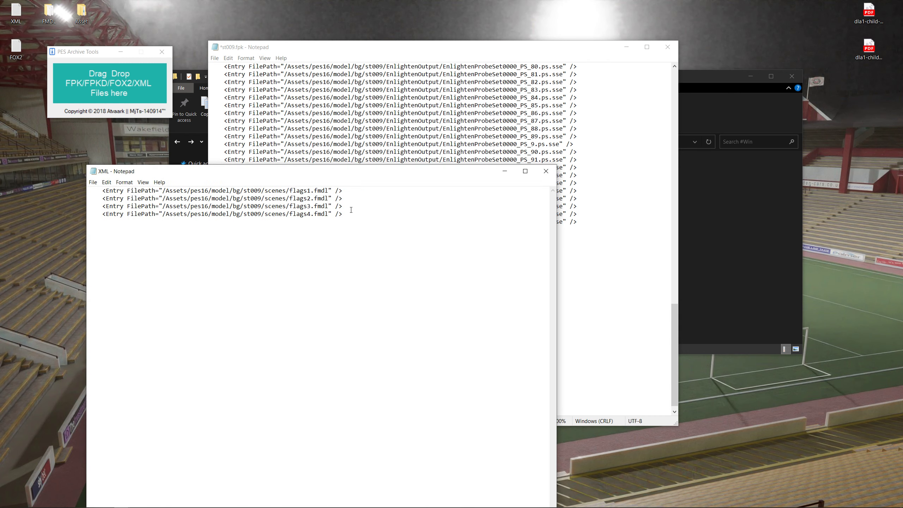
left_click_drag(351, 210, 89, 190)
key("ctrl+c")
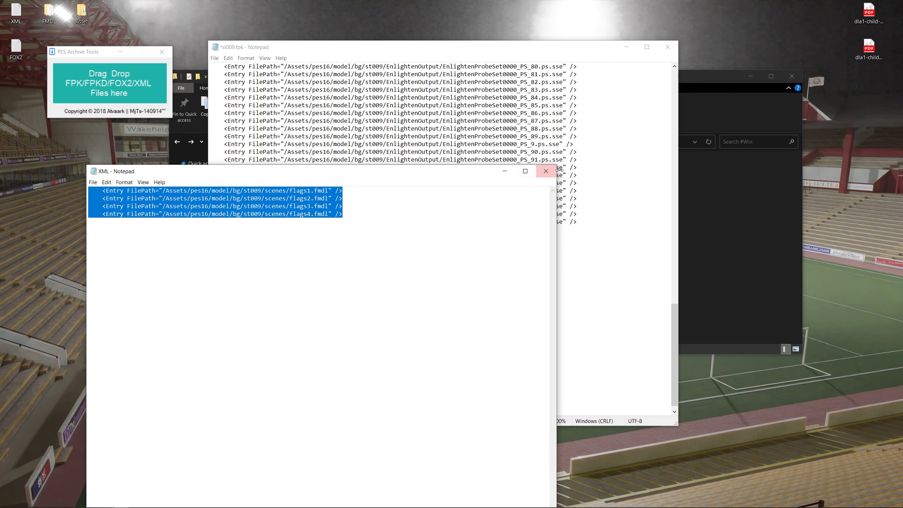
left_click(546, 171)
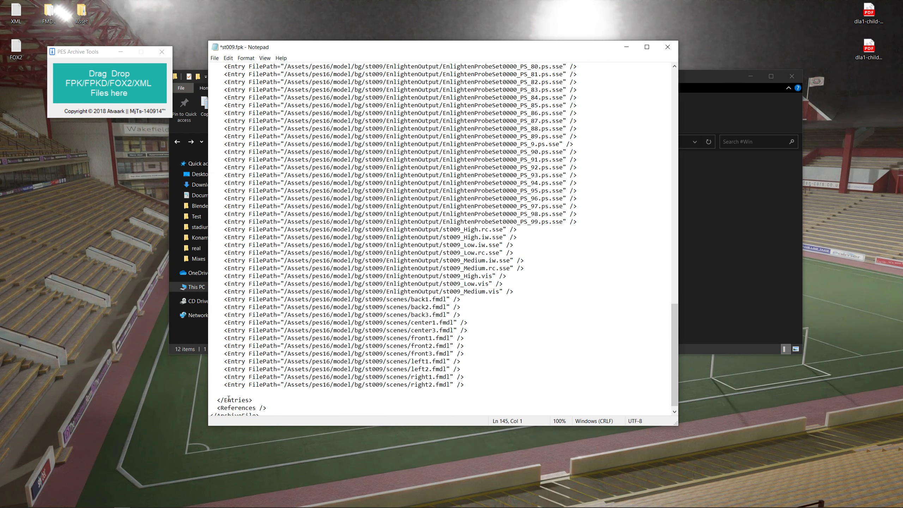
key("ctrl+v")
left_click(215, 58)
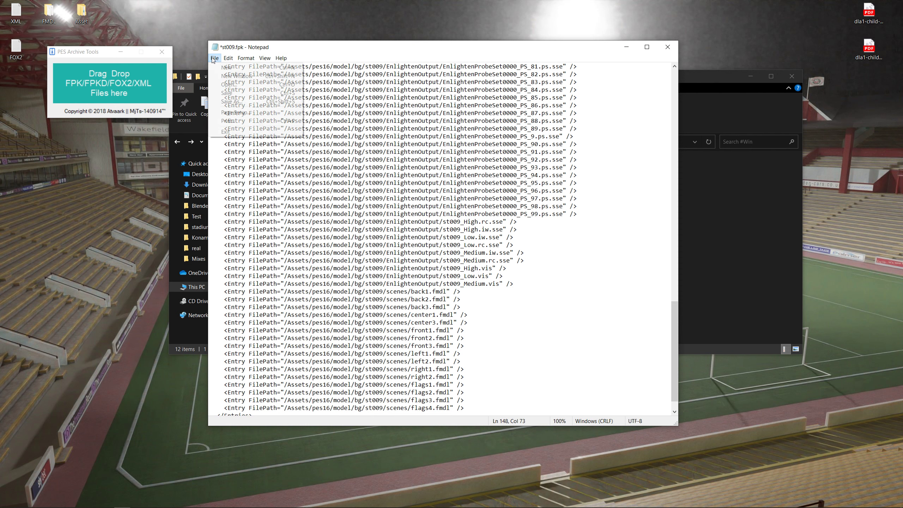
left_click(224, 92)
left_click(668, 47)
Delete the old st009.fpk archive and repack it from the edited XML document with PES Archive Tools
left_click(352, 180)
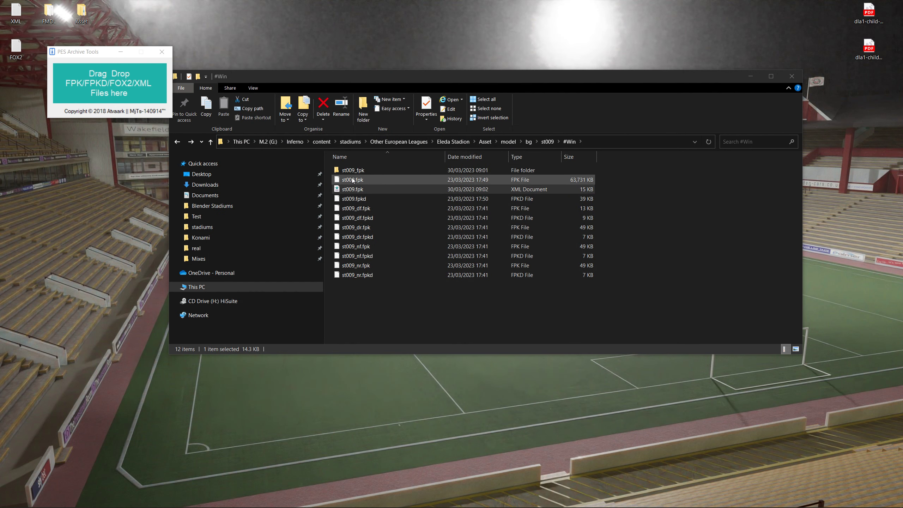
key("Delete")
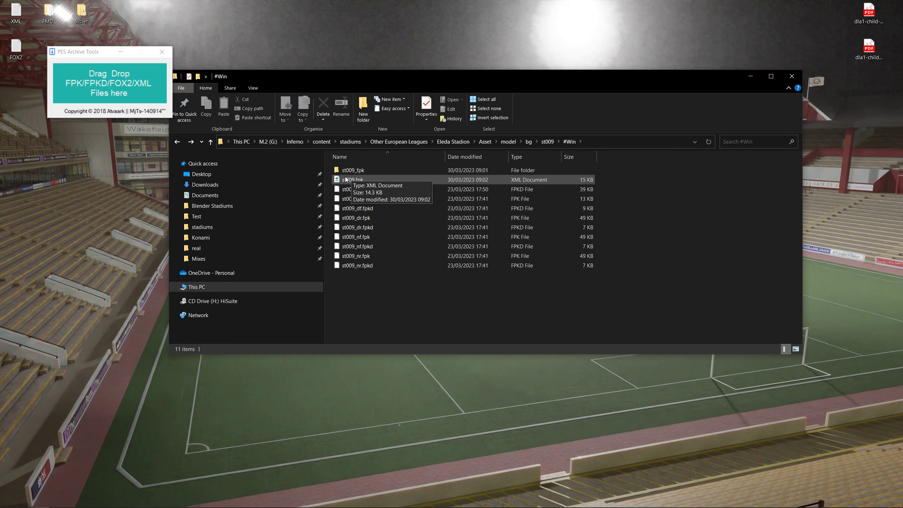
left_click(352, 179)
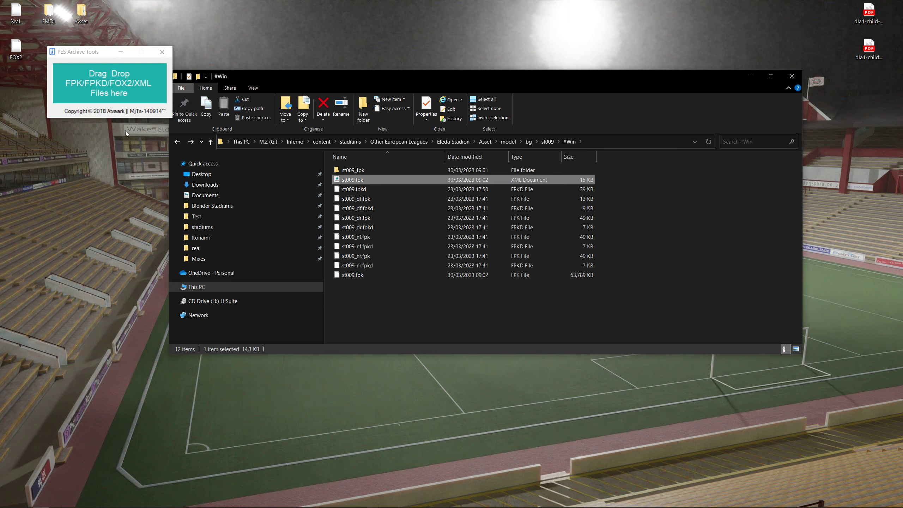
Delete the leftover st009_fpk folder and the st009.fpk XML document from #Win
left_click(346, 171)
left_click(345, 189, "ctrl")
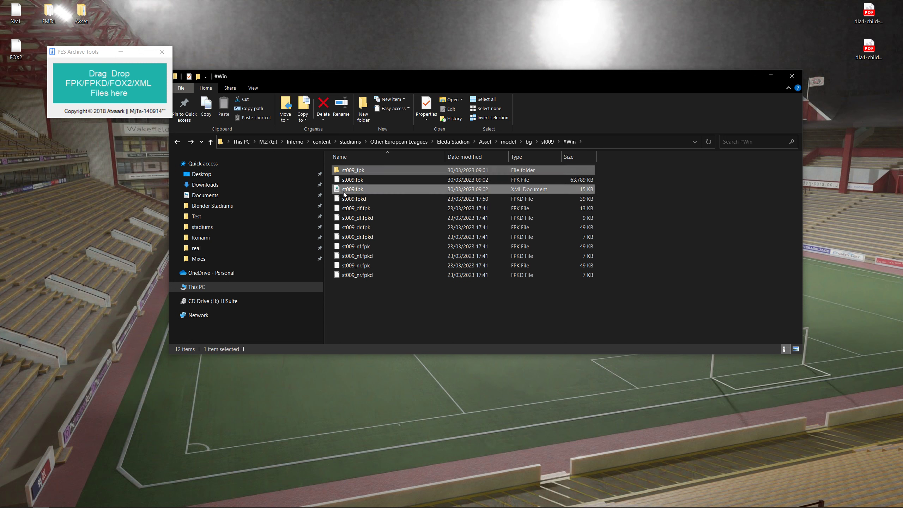
key("Delete")
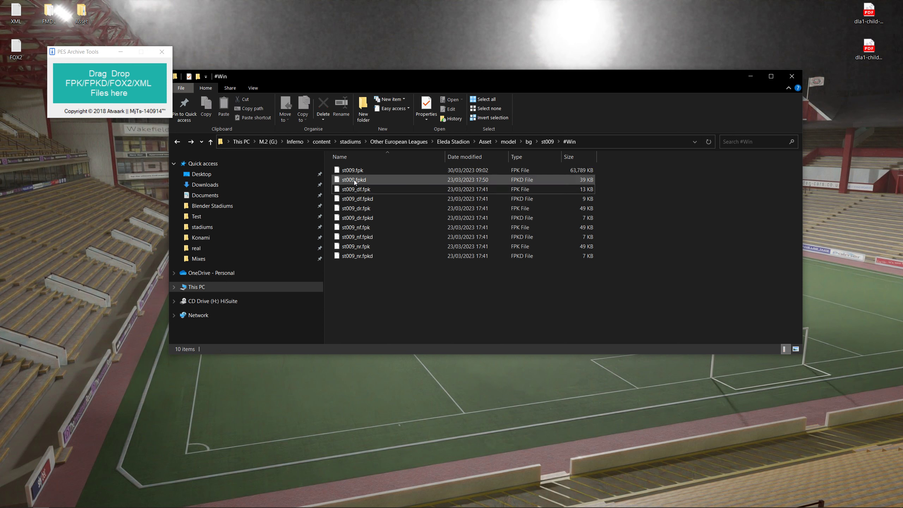
Unpack st009.fpkd with PES Archive Tools and browse the st009_fpkd folder down to st009_modelset.fox2
left_click_drag(354, 180, 111, 80)
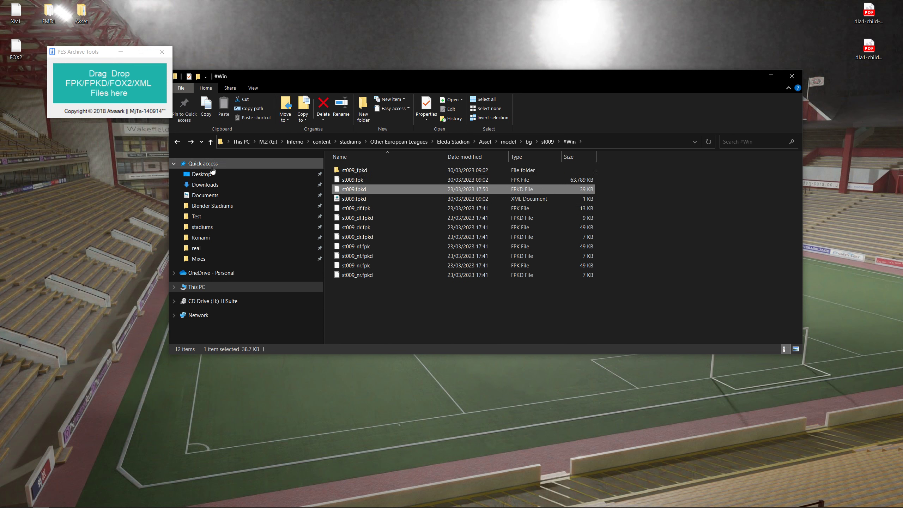
double_click(347, 170)
double_click(347, 171)
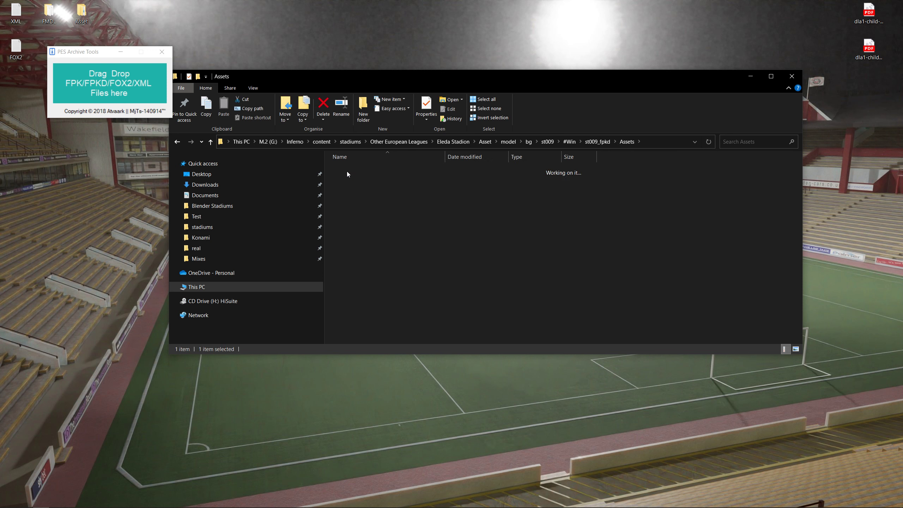
double_click(348, 172)
double_click(356, 171)
double_click(356, 171)
double_click(355, 171)
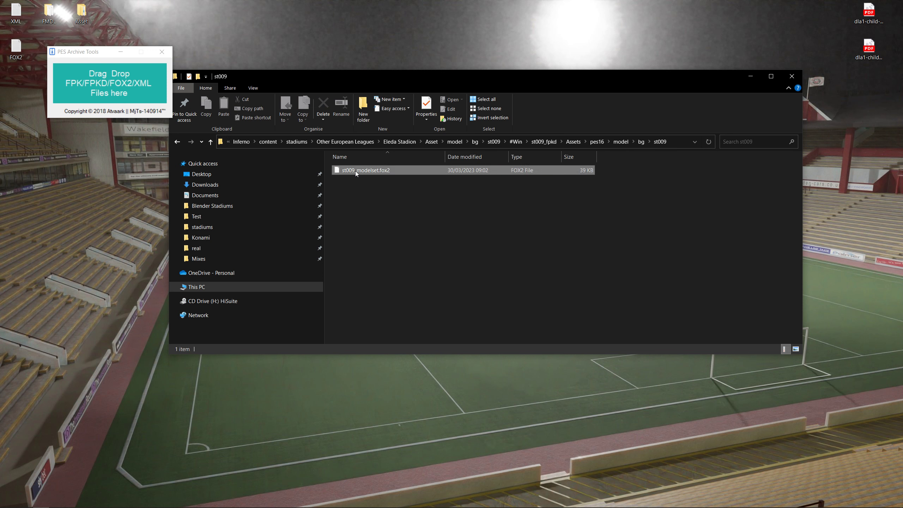
double_click(355, 171)
left_click(343, 237)
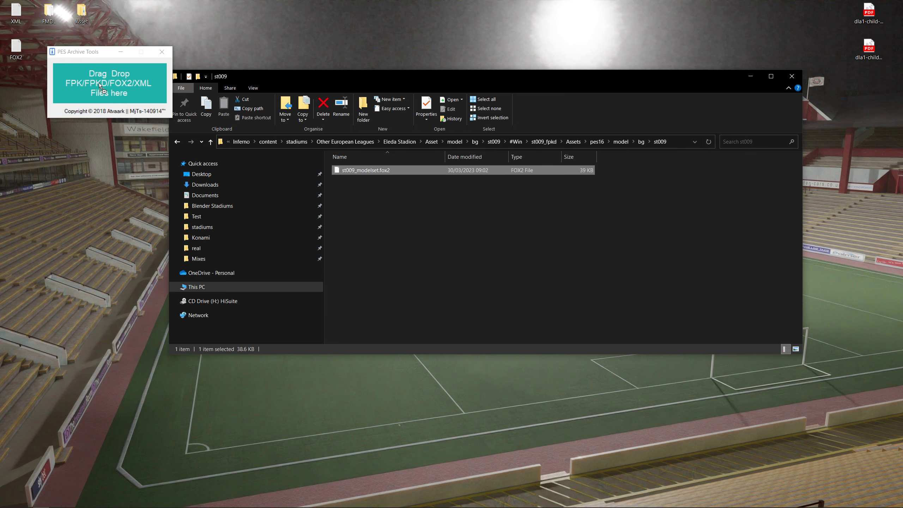
Convert st009_modelset.fox2 to XML, open the result, and place the desktop FOX2 text file beside it
left_click_drag(365, 169, 109, 83)
double_click(365, 180)
double_click(16, 49)
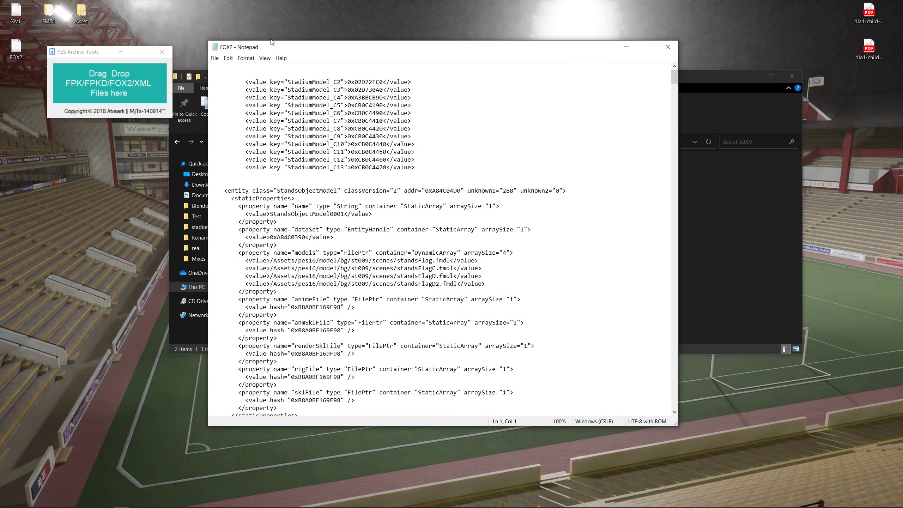
left_click_drag(288, 49, 530, 145)
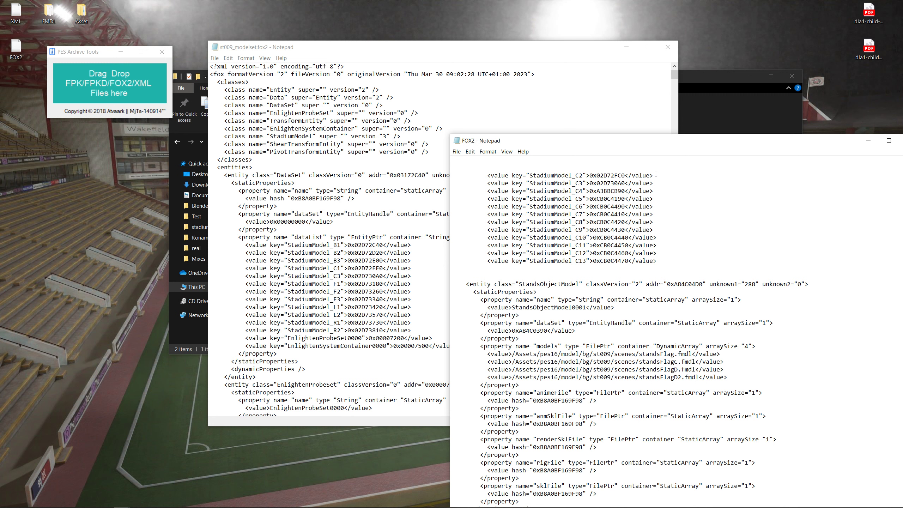
Cut the StadiumModel_C2 value line from the list at the start of the FOX2 text file
left_click_drag(656, 174, 465, 180)
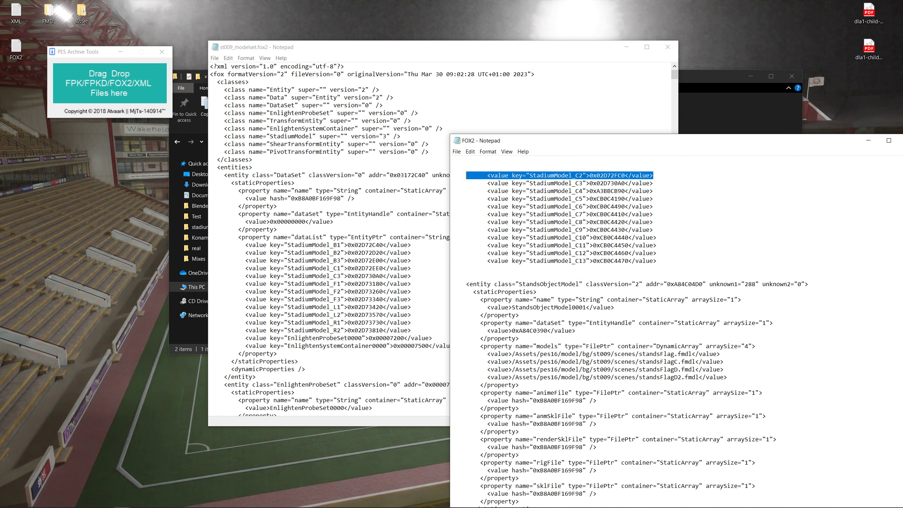
left_click(24, 501)
key("Escape")
key("ctrl+x")
Delete the StadiumModel_C3 entity and its following TransformEntity from the end of the FOX2 text
scroll(544, 325, "down", 13)
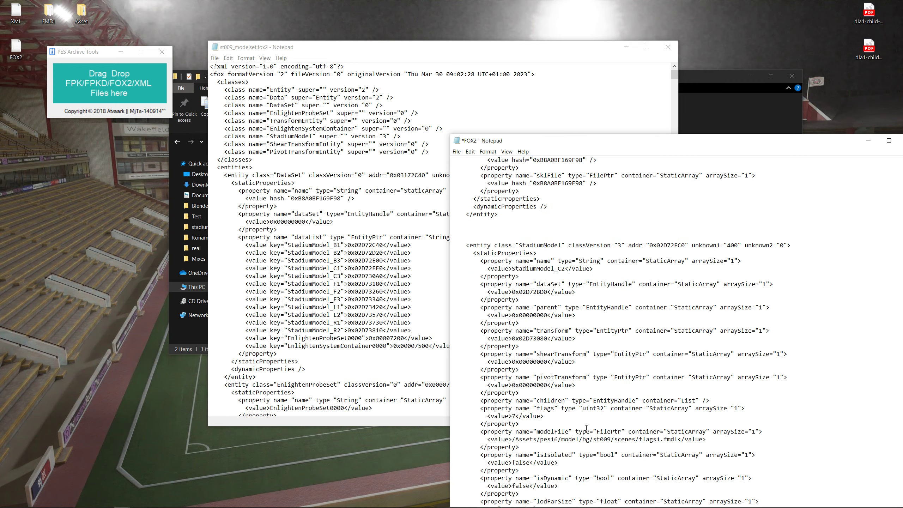
scroll(541, 384, "down", 20)
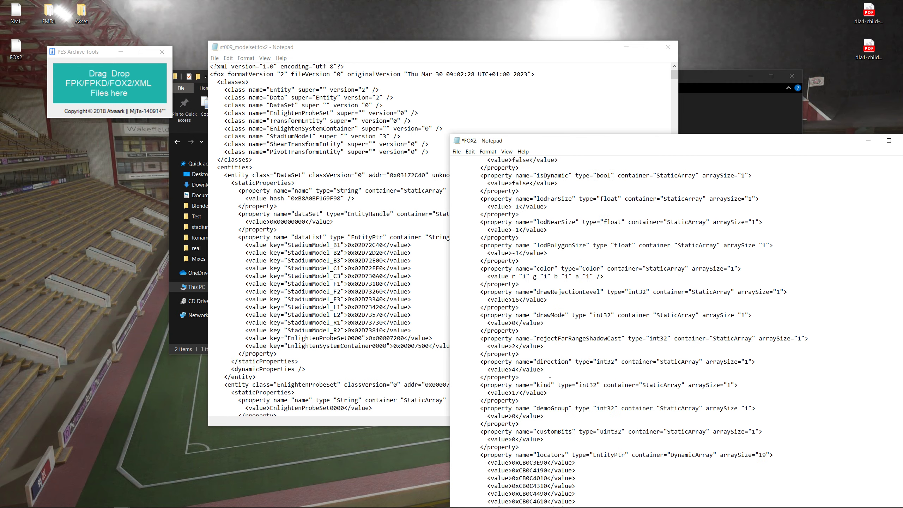
scroll(541, 383, "down", 8)
left_click_drag(545, 141, 459, 93)
scroll(450, 215, "down", 20)
scroll(449, 215, "up", 8)
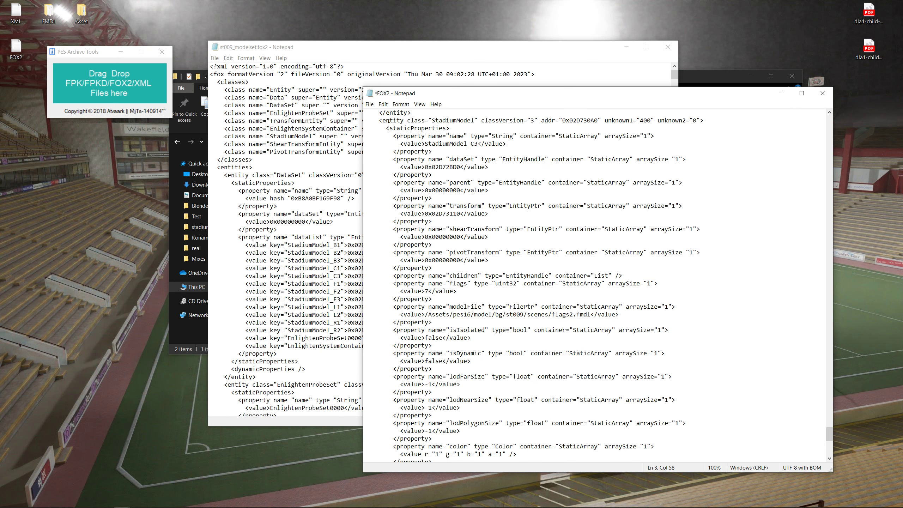
scroll(388, 131, "up", 4)
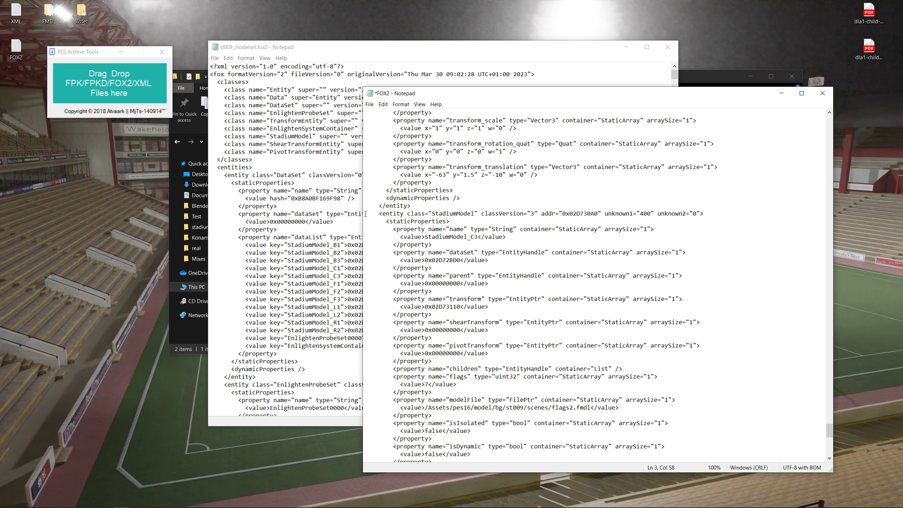
left_click_drag(366, 213, 570, 472)
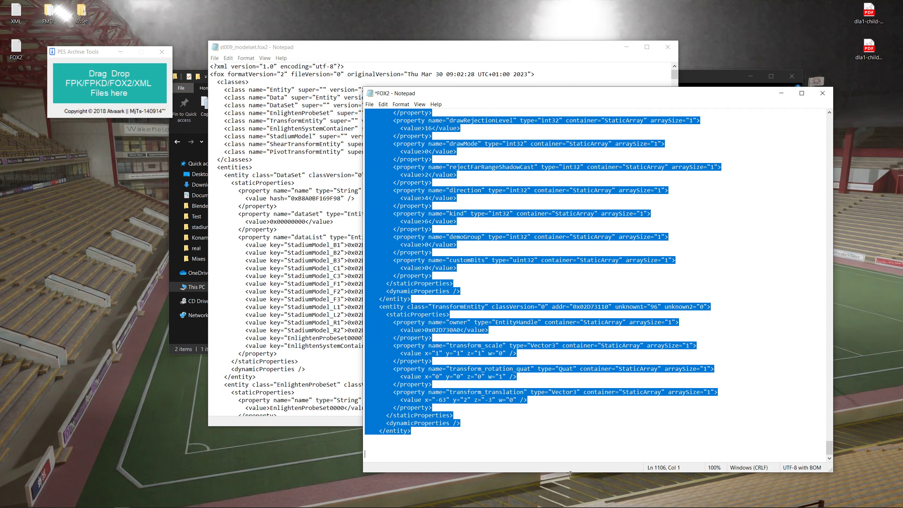
key("ctrl+v")
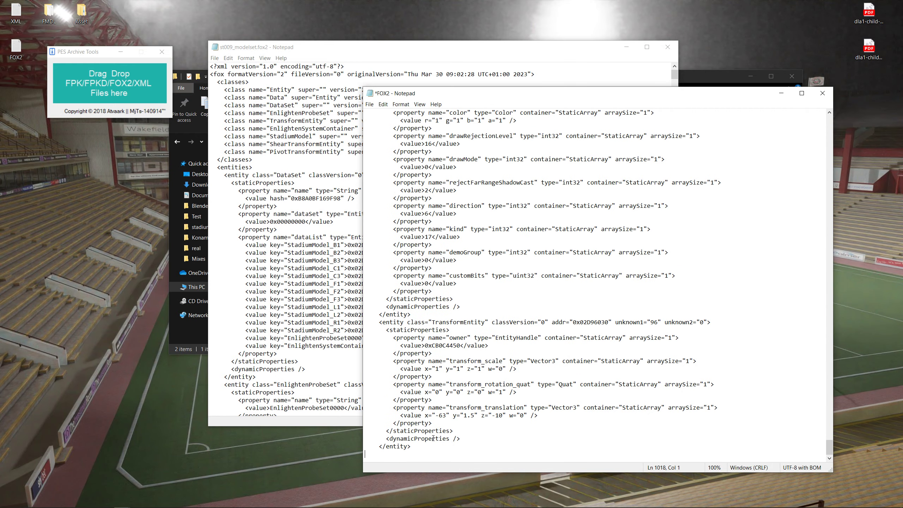
Copy the entity blocks from StandsObjectModel to the end of the FOX2 text into st009_modelset.fox2
left_click_drag(416, 450, 344, 231)
right_click(401, 249)
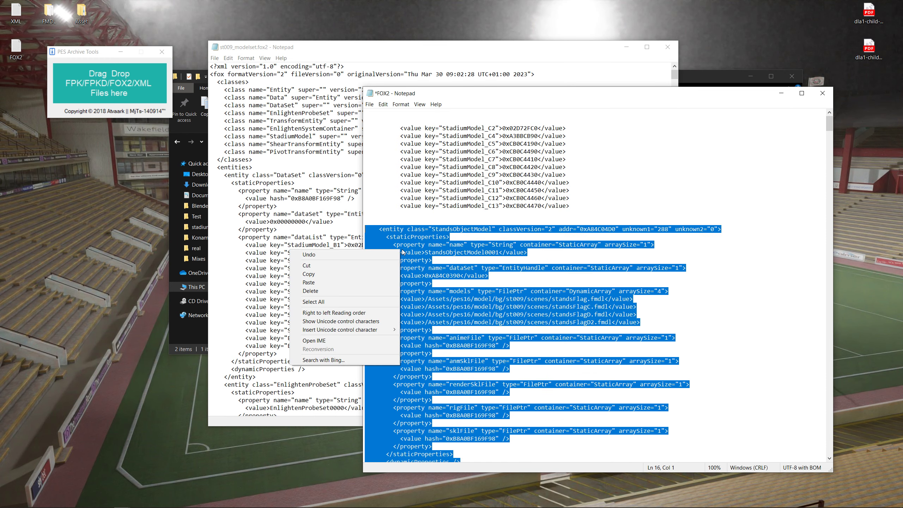
left_click(368, 274)
left_click(295, 260)
left_click(305, 230)
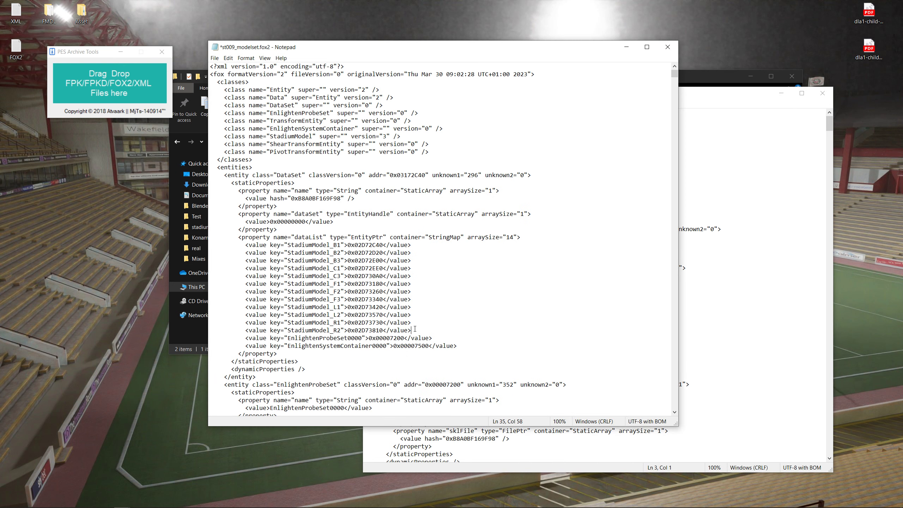
Paste the StadiumModel_C2 and C4 to C13 value lines below StadiumModel_R2 in the dataList and save st009_modelset.fox2
key("ctrl+v")
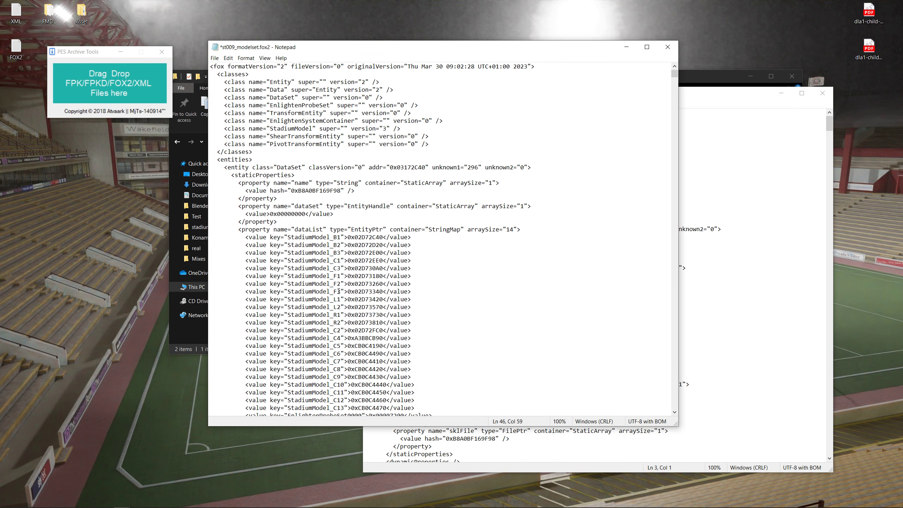
scroll(339, 291, "down", 6)
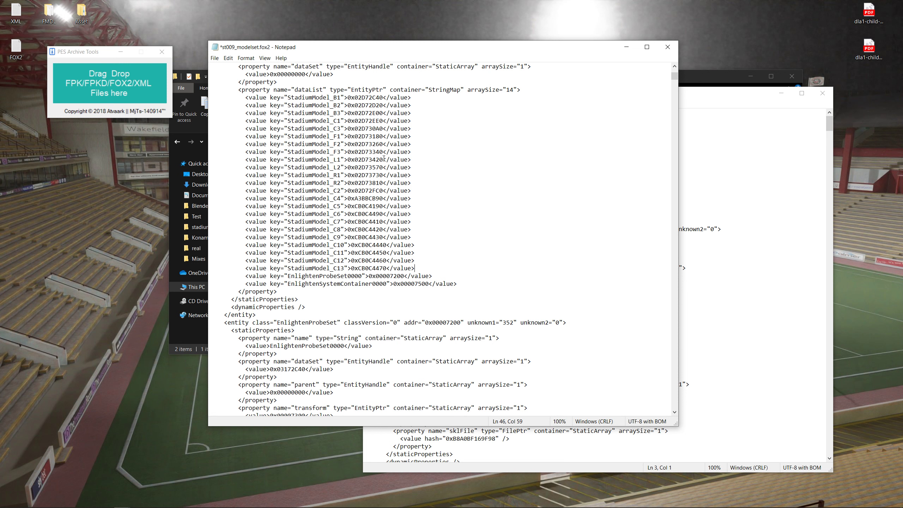
left_click(215, 57)
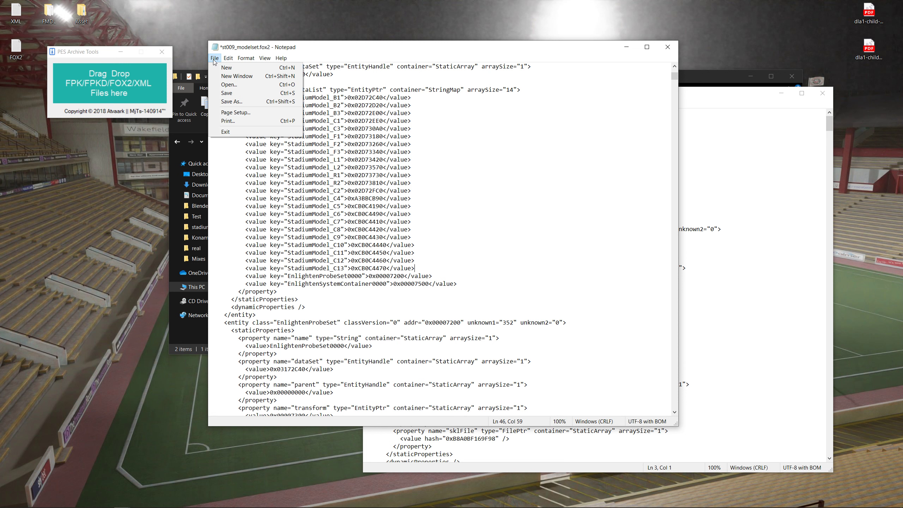
left_click(241, 95)
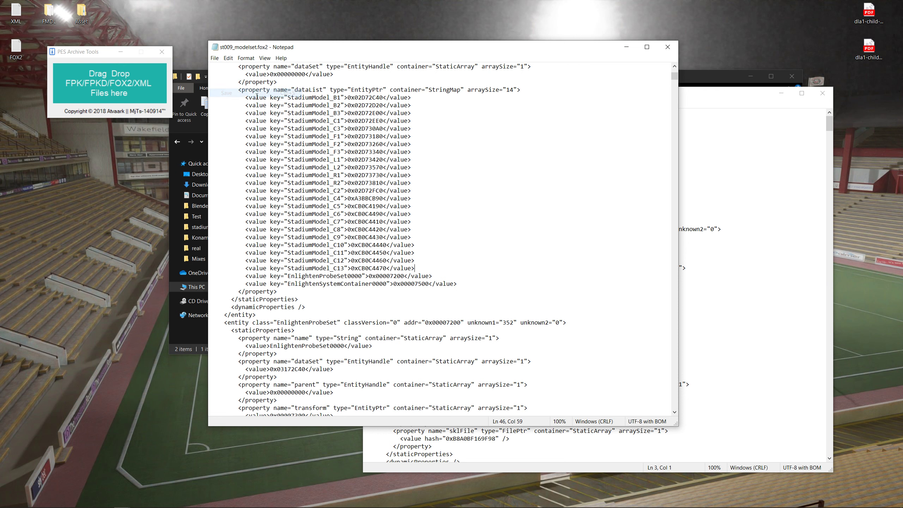
Close the FOX2 text without saving and PES Archive Tools, and bring the st009 folder window in front of st009_modelset.fox2
left_click(822, 93)
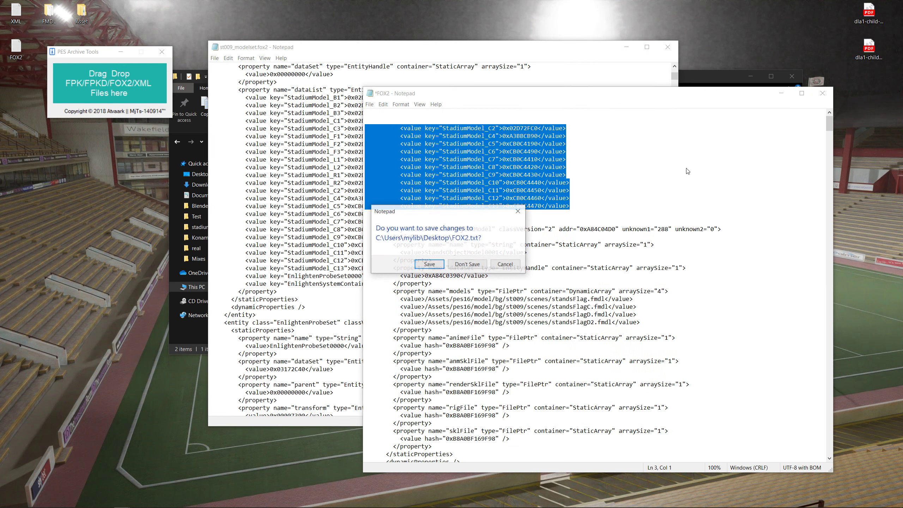
left_click(467, 264)
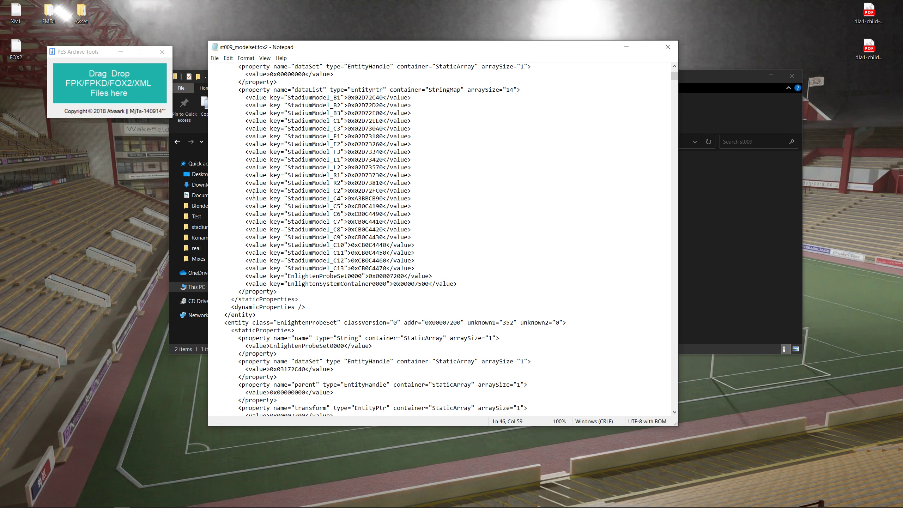
left_click(162, 51)
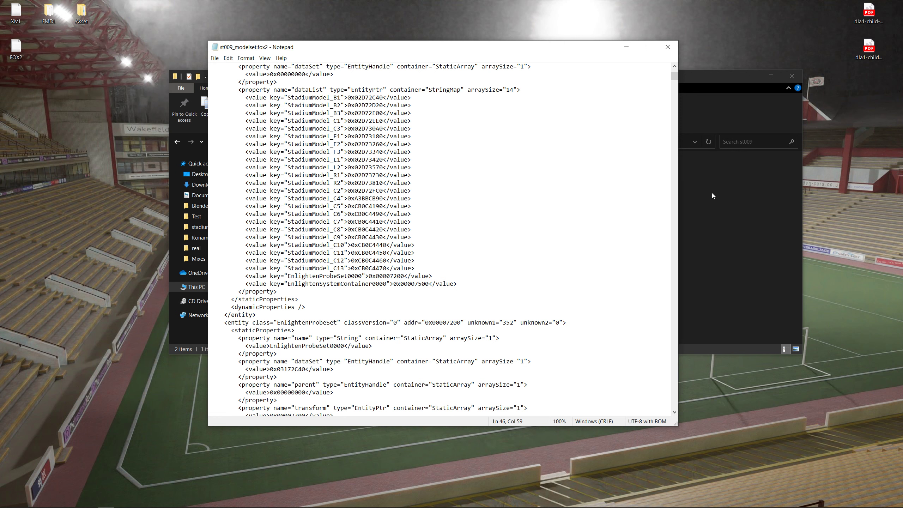
left_click_drag(551, 50, 714, 27)
left_click(328, 82)
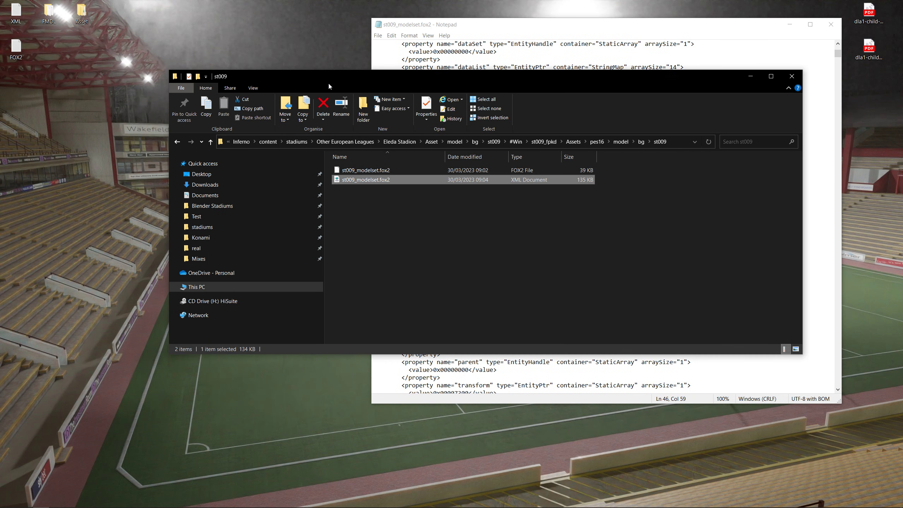
Launch Blender and dismiss its splash screen
left_click(7, 502)
left_click(48, 330)
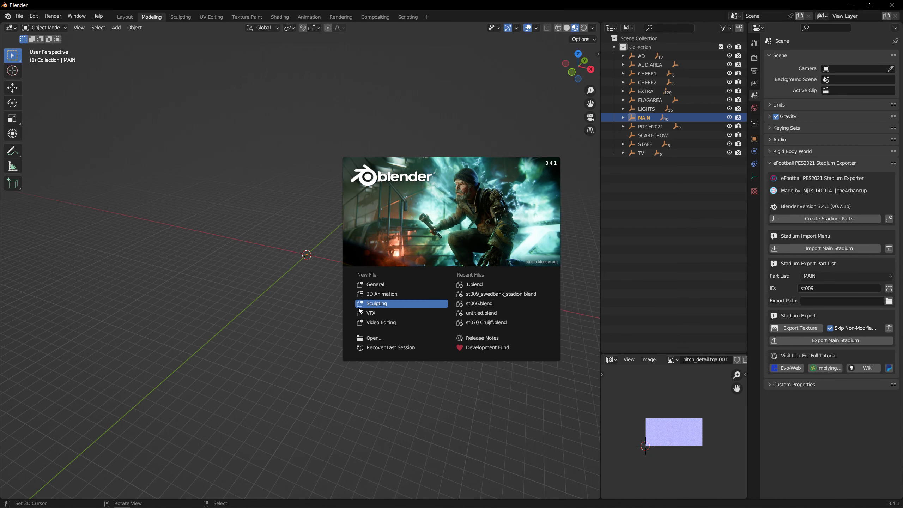
left_click(428, 419)
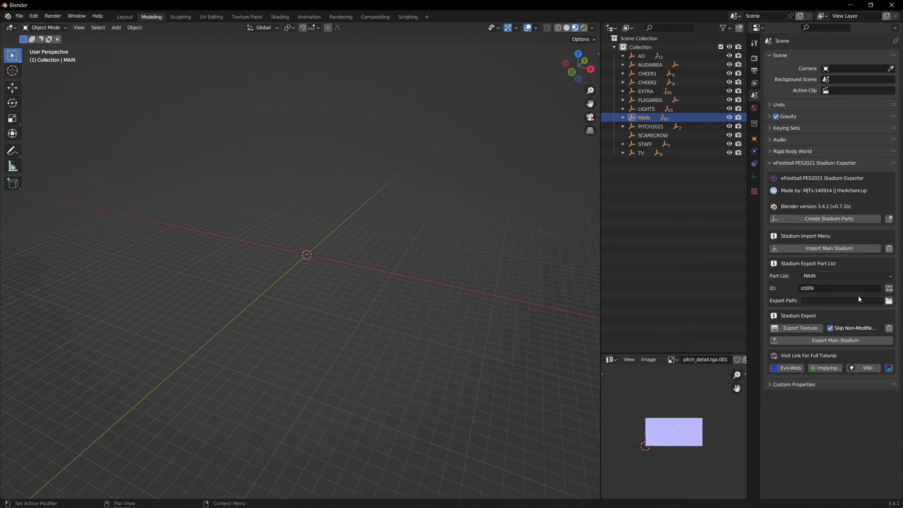
Import the main stadium from st009.fpk in the Eleda Stadion #Win folder
left_click(824, 249)
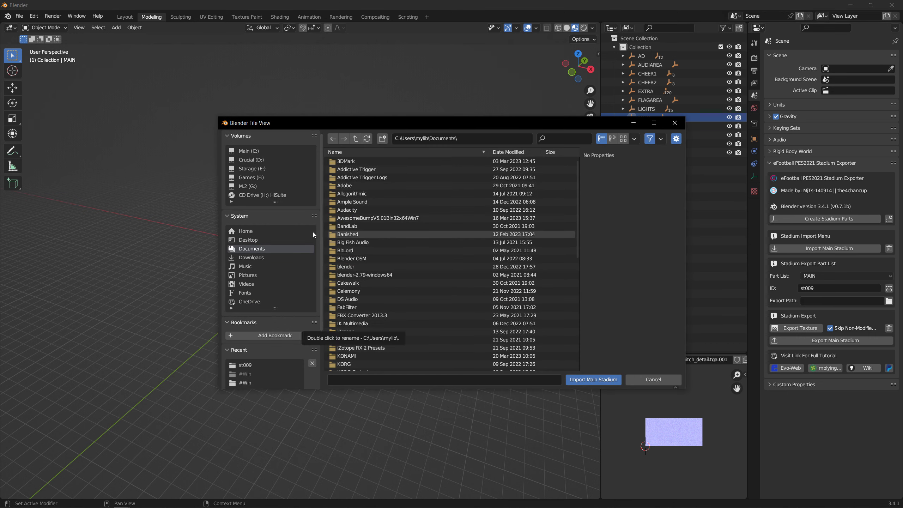
left_click(248, 186)
double_click(342, 161)
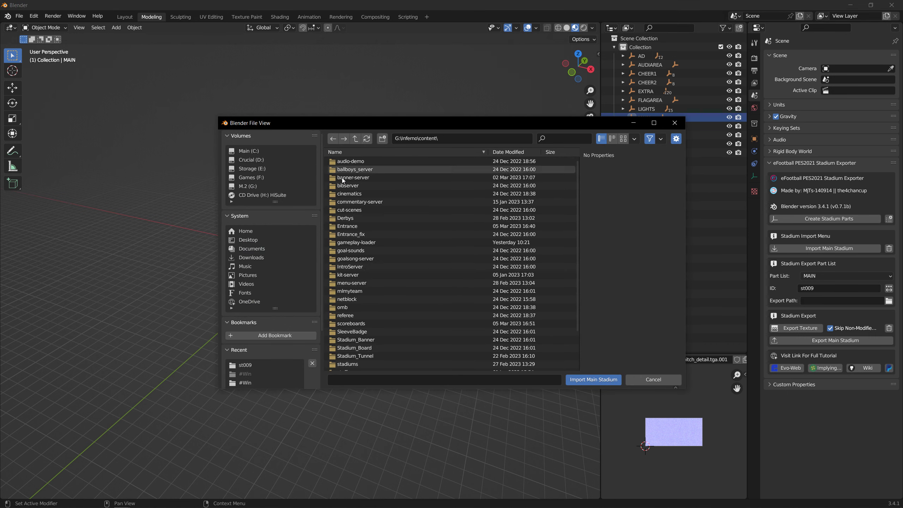
double_click(347, 364)
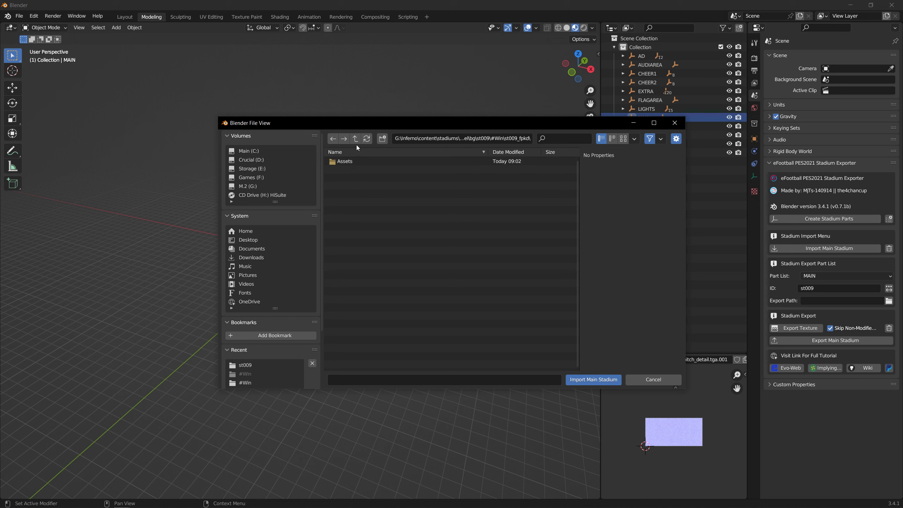
left_click(354, 140)
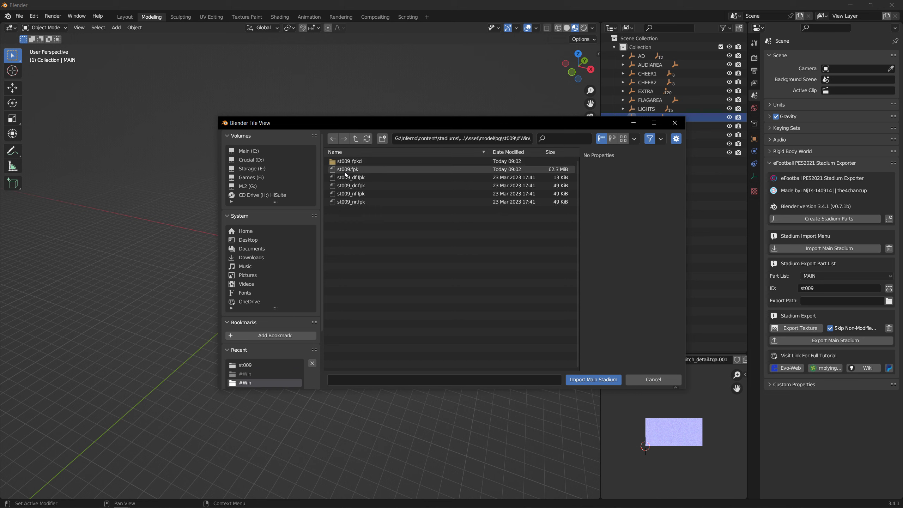
double_click(344, 172)
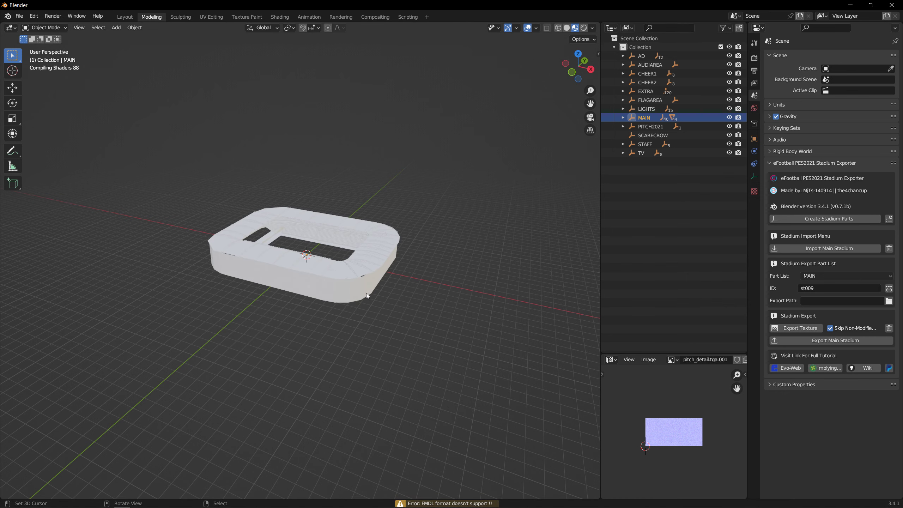
Examine the imported stadium's stands, roof and pitch surround from several angles
scroll(350, 290, "up", 10)
middle_click_drag(352, 283, 419, 398, "shift")
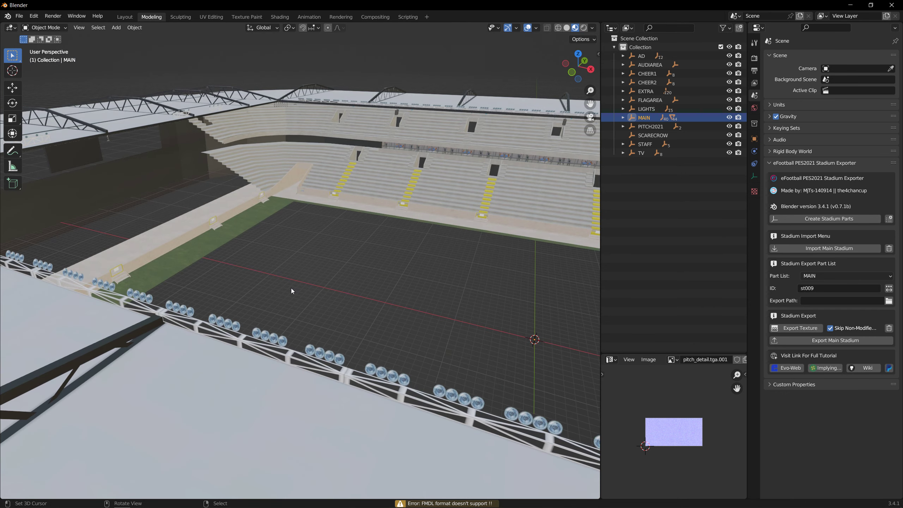
mouse_move(291, 288)
middle_mouse_down("shift")
mouse_move(450, 353)
mouse_move(291, 282)
middle_mouse_up("shift")
middle_click_drag(390, 355, 356, 337, "shift")
scroll(252, 315, "down", 6)
scroll(357, 337, "down", 6)
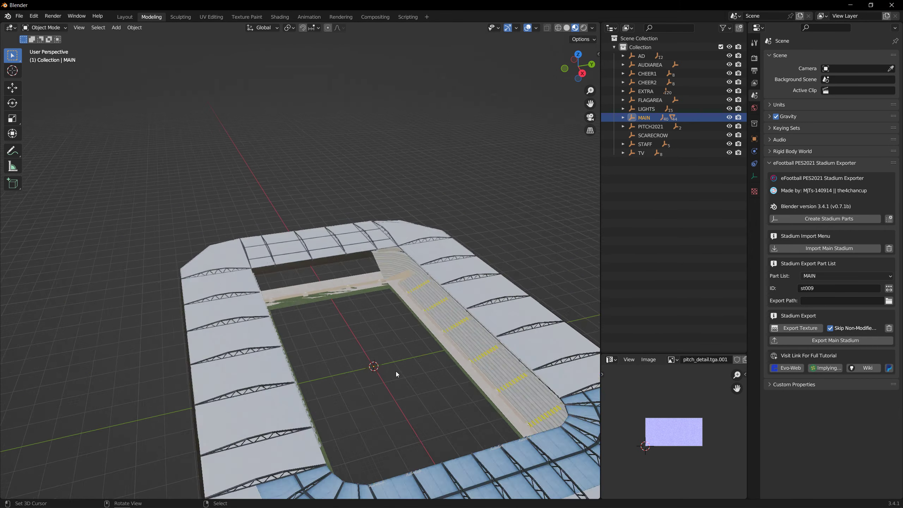
middle_click_drag(395, 371, 231, 367, "shift")
scroll(477, 335, "up", 4)
scroll(245, 262, "up", 4)
Add a cylinder mesh at the centre of the stadium pitch and frame it in the view
left_click(117, 28)
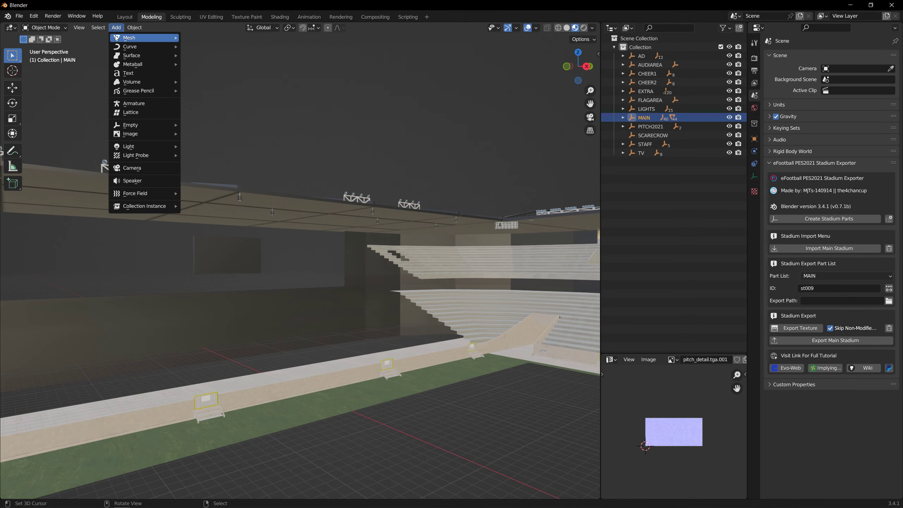
mouse_move(142, 37)
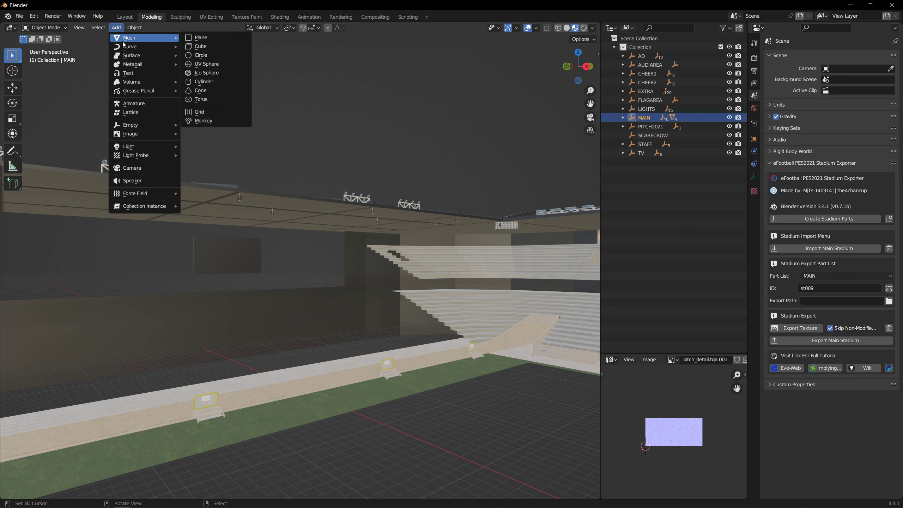
left_click(214, 82)
scroll(202, 193, "down", 4)
key("KP_Decimal")
scroll(252, 255, "down", 5)
middle_click_drag(288, 280, 249, 287)
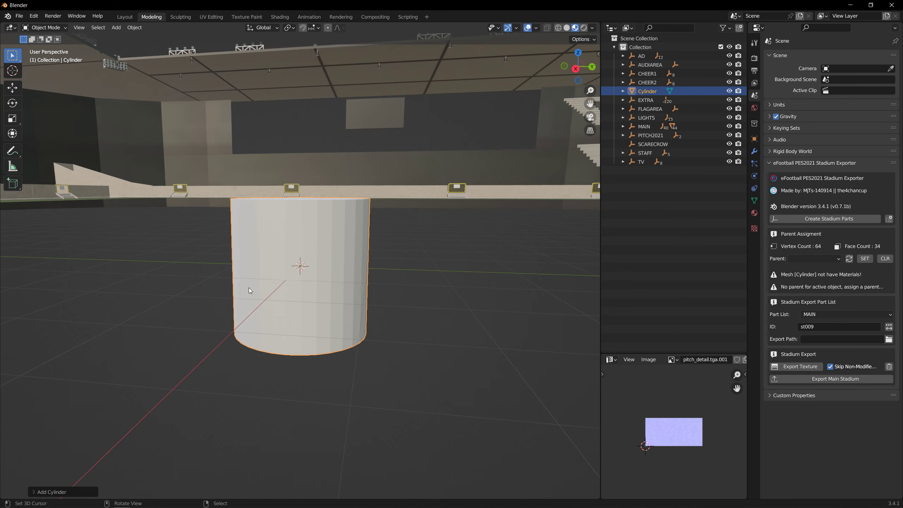
Scale the cylinder down uniformly and stretch it along the Z axis into a thin pole
scroll(249, 288, "down", 4)
key("s")
left_click(304, 250)
key("s")
key("z")
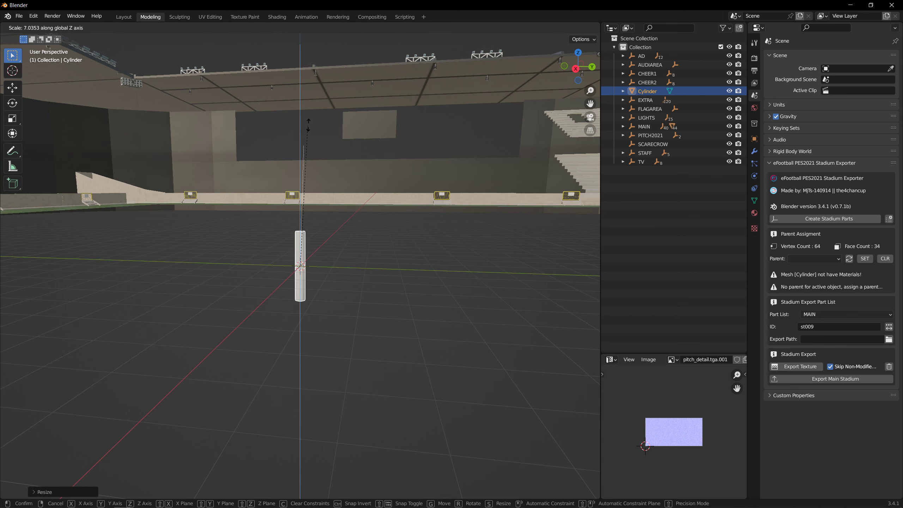
left_click(325, 465)
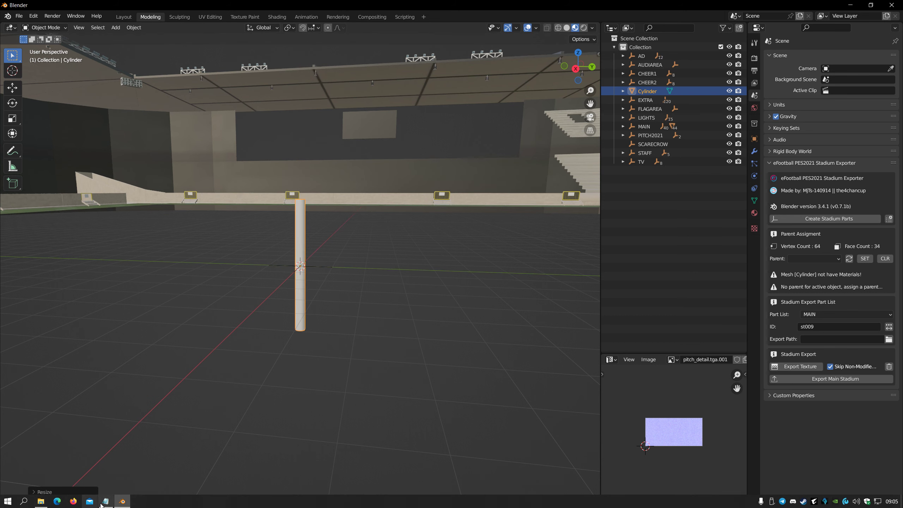
Write "import the stadium before adding the flag fmdl" in a blank Notepad document, discard it and return to Blender
left_click(103, 503)
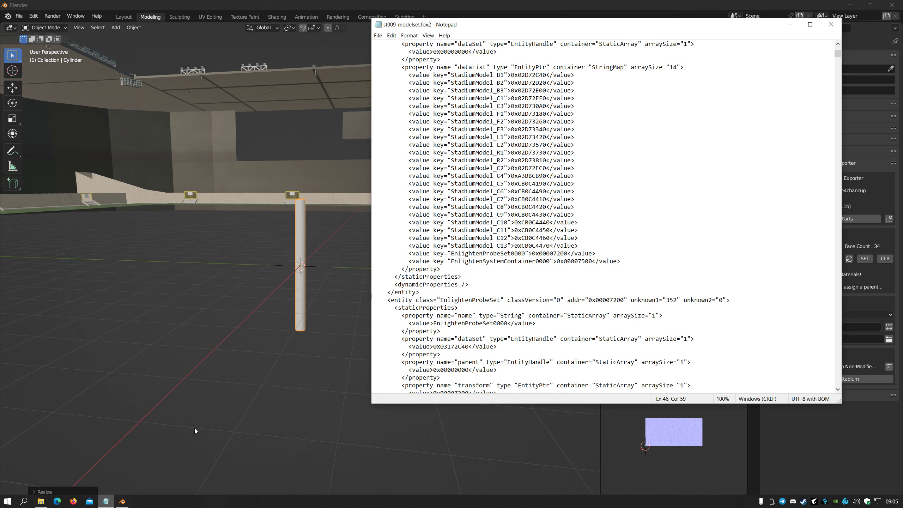
left_click(23, 501)
left_click(71, 350)
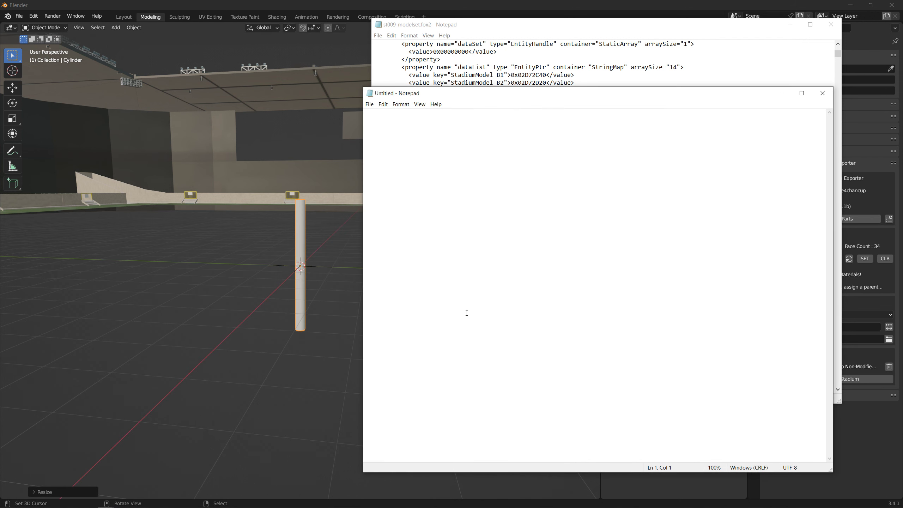
type("import the stadium before ")
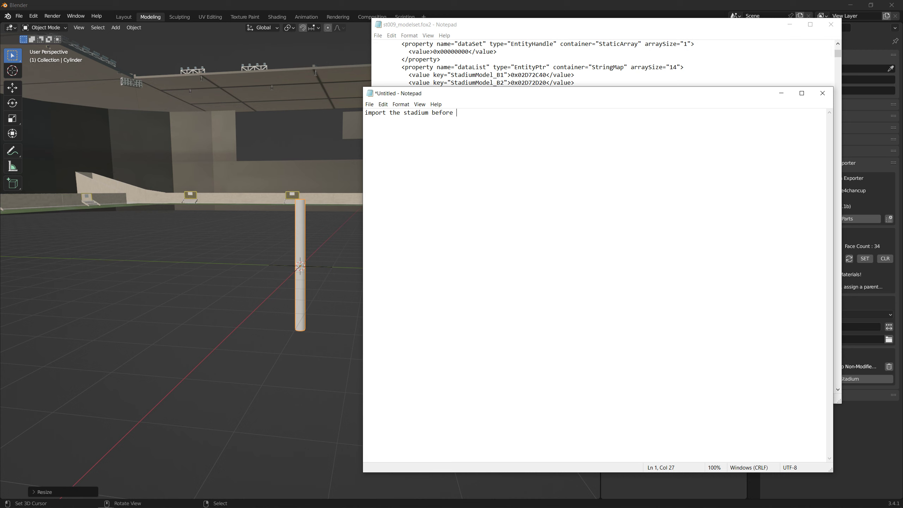
type("adding the flag fmdl")
left_click(822, 93)
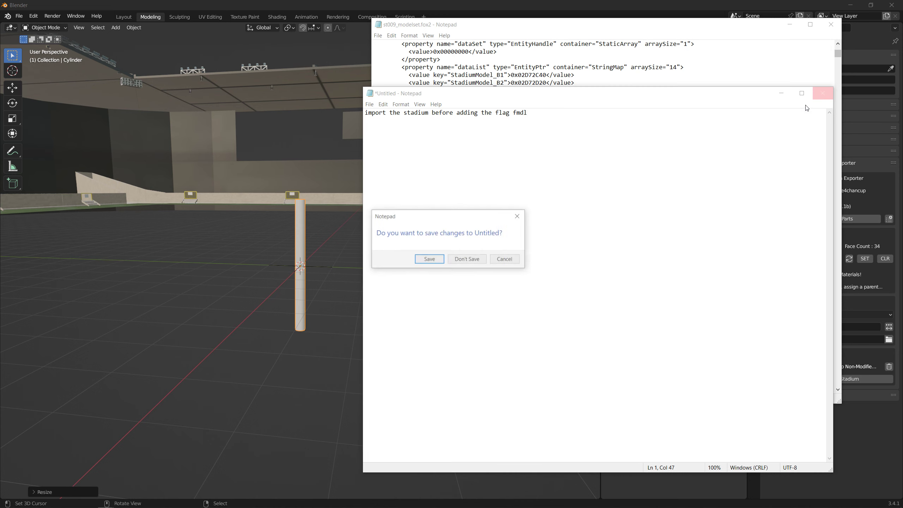
left_click(484, 260)
left_click(268, 4)
scroll(317, 223, "down", 10)
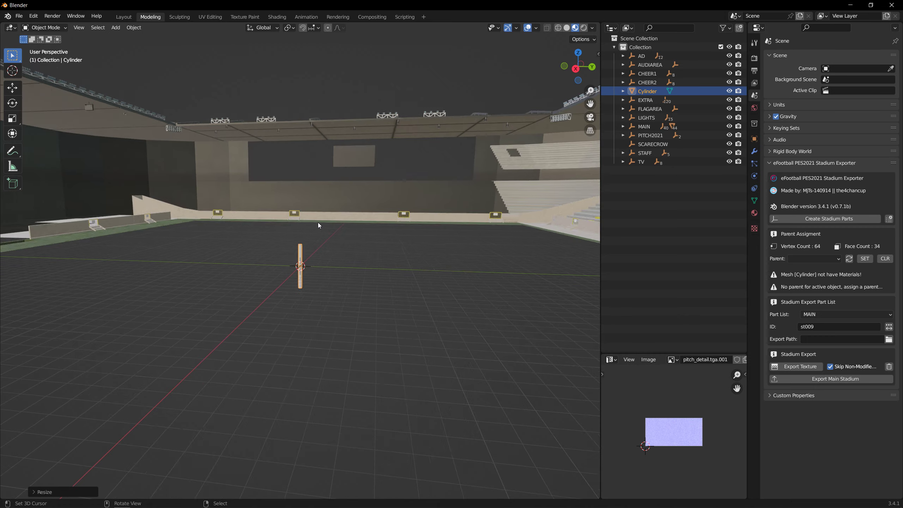
Move the cylinder pole from the pitch centre to X -63 m, Y 10 m, Z 1.5 m on the area behind the pitch barrier
middle_click_drag(317, 222, 293, 259)
scroll(293, 261, "up", 5)
left_click(12, 87)
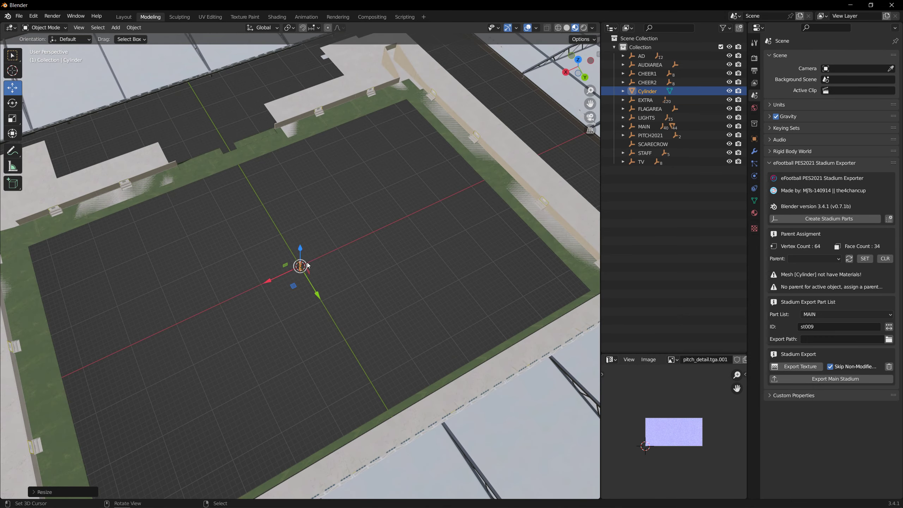
left_click_drag(271, 282, 508, 169)
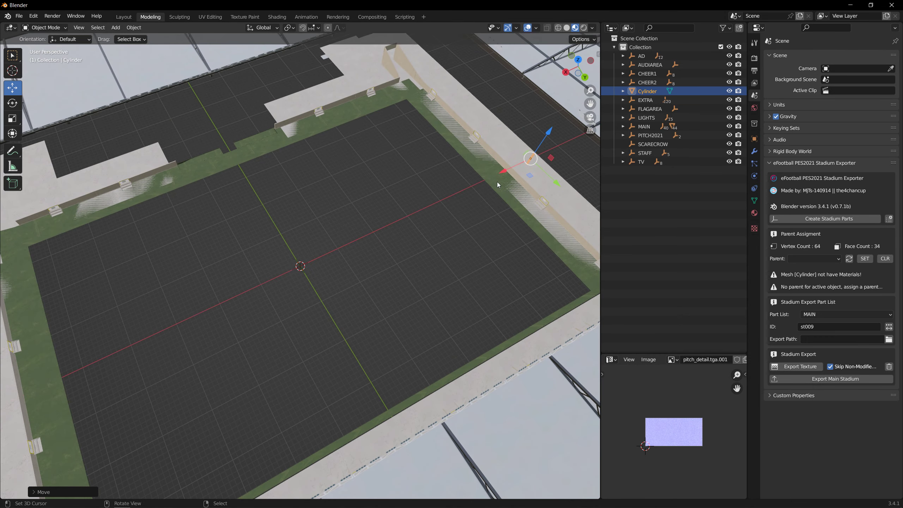
left_click(849, 4)
key("alt+Tab")
middle_click_drag(237, 340, 313, 397)
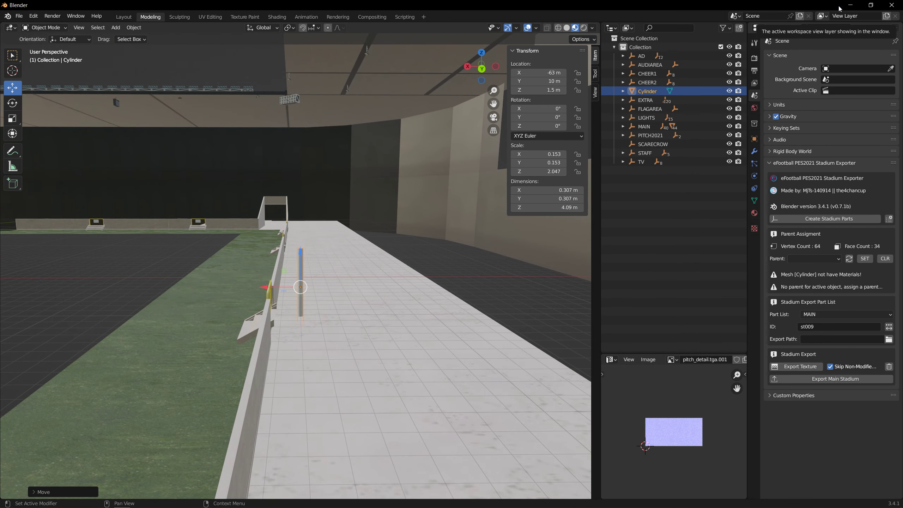
Switch to File Explorer and convert the edited st009_modelset.fox2 XML document back to FOX2 with PES Archive Tools
left_click(850, 5)
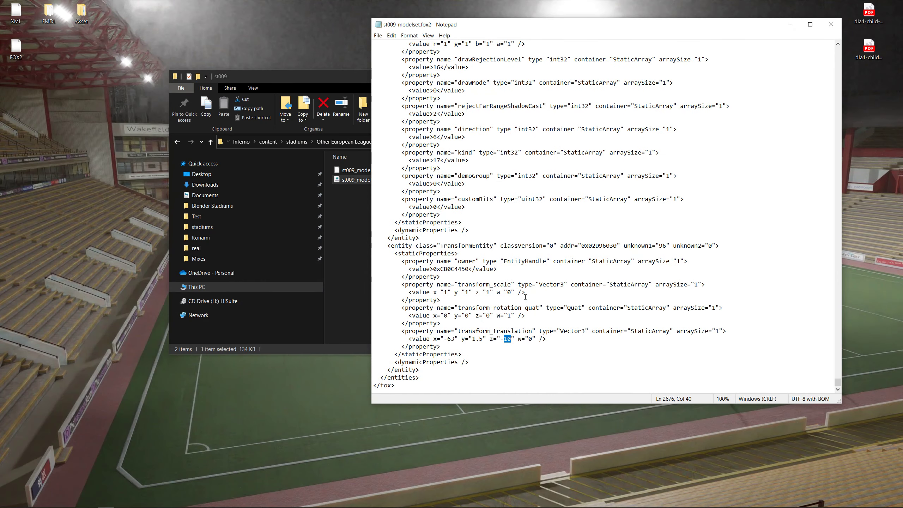
left_click(342, 229)
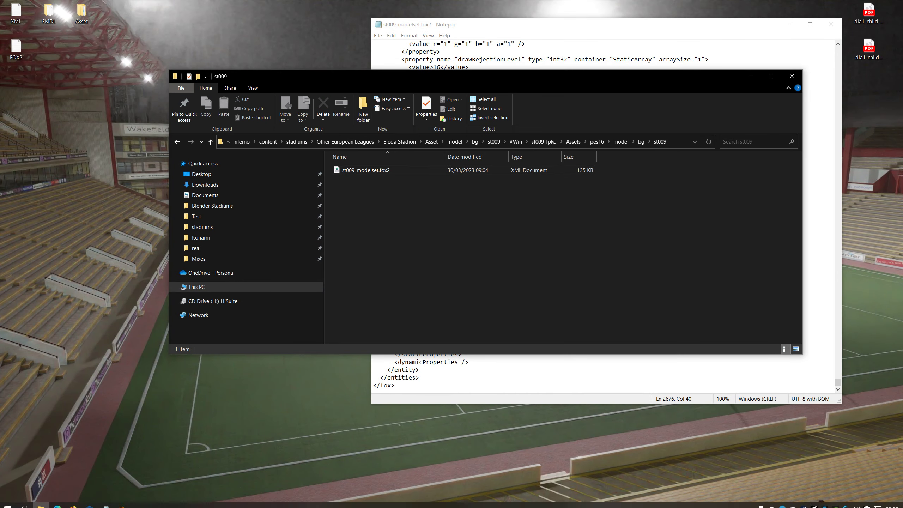
left_click(7, 505)
left_click(33, 251)
left_click_drag(367, 170, 178, 152)
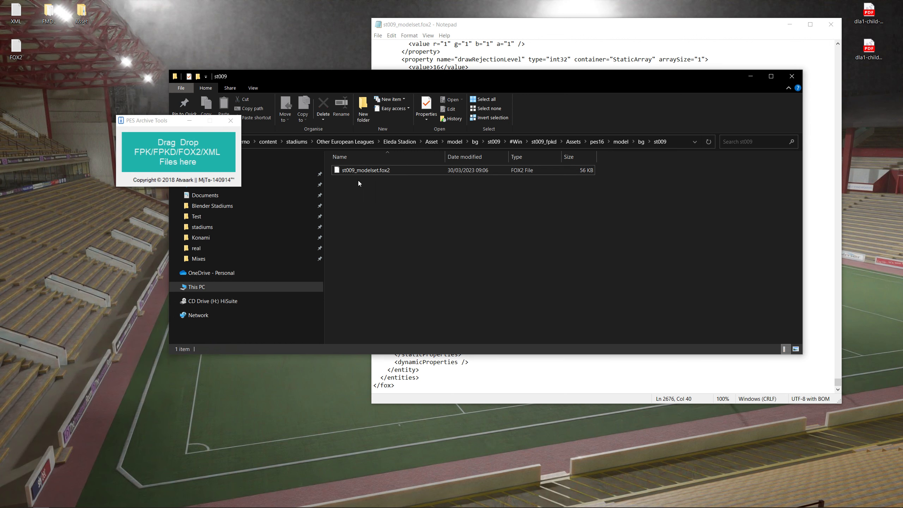
Go up to the #Win folder and repack st009.fpkd from its XML document with PES Archive Tools
left_click_drag(323, 76, 421, 77)
left_click(279, 142)
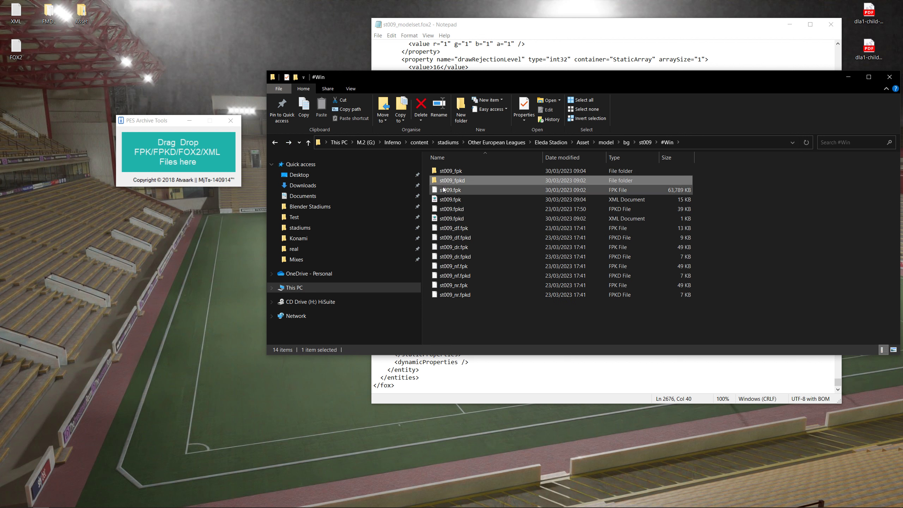
left_click(452, 209)
left_click_drag(452, 218, 178, 156)
Delete the st009_fpk and st009_fpkd folders and the st009.fpk and st009.fpkd XML documents, and close the folder window
left_click(447, 171)
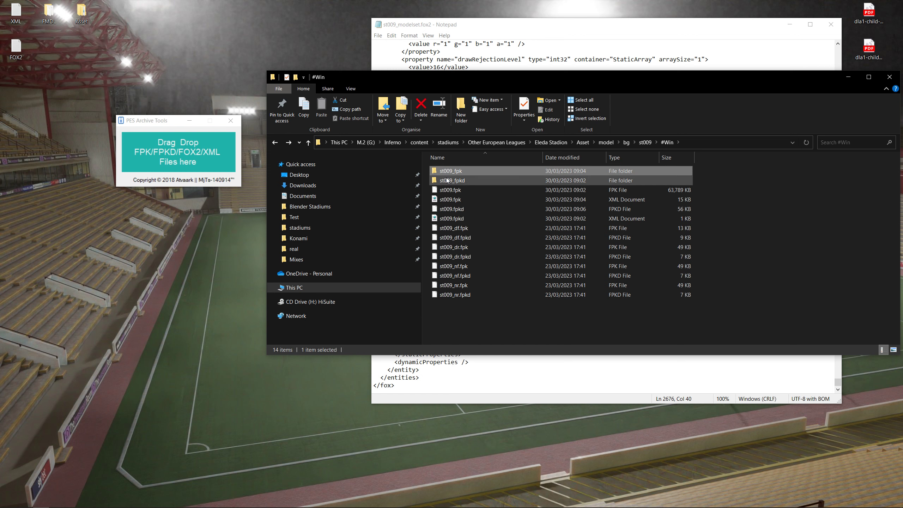
left_click(443, 180, "ctrl")
left_click(442, 200, "ctrl")
left_click(443, 219, "ctrl")
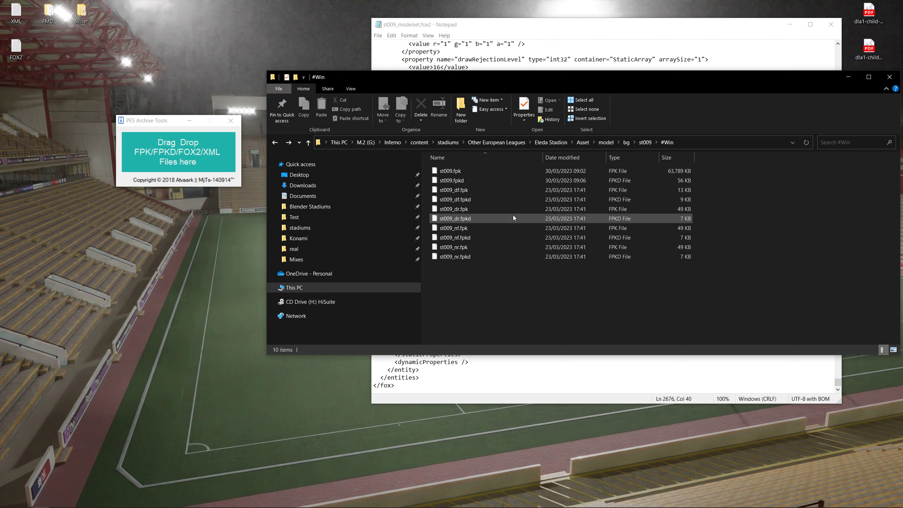
left_click(889, 77)
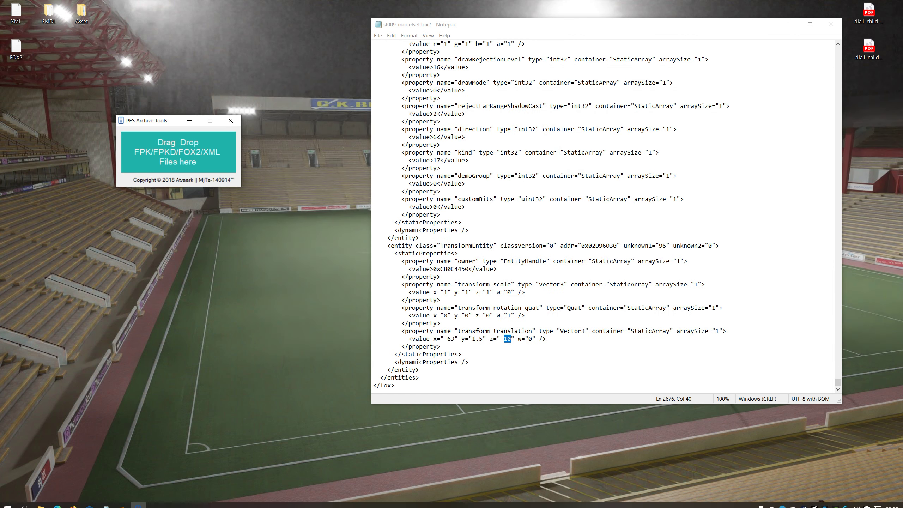
Close PES Archive Tools, launch sider for the game and close the st009_modelset.fox2 Notepad document
left_click(4, 505)
left_click(224, 126)
left_click(231, 121)
left_click(4, 504)
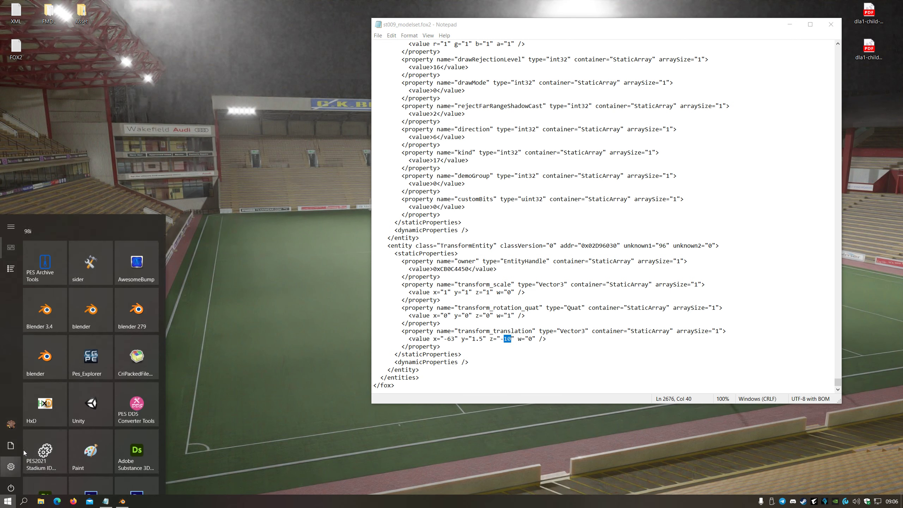
left_click(89, 261)
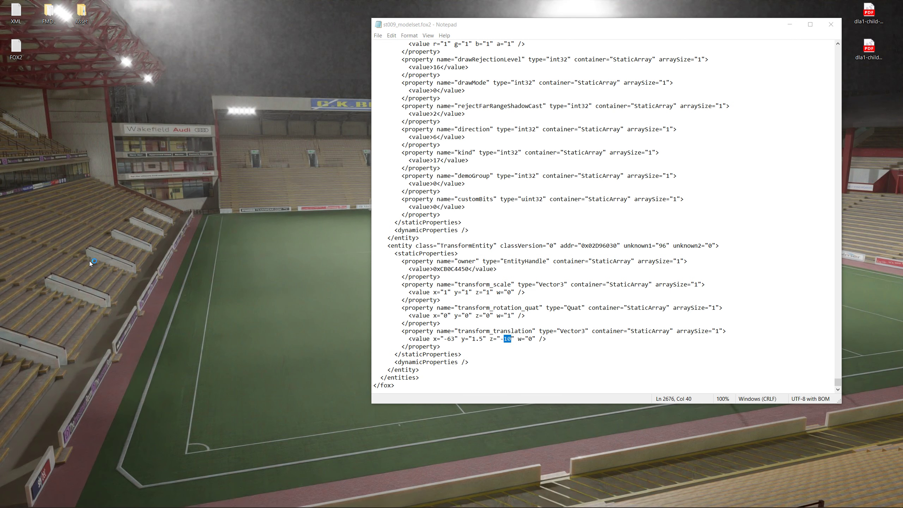
left_click(830, 24)
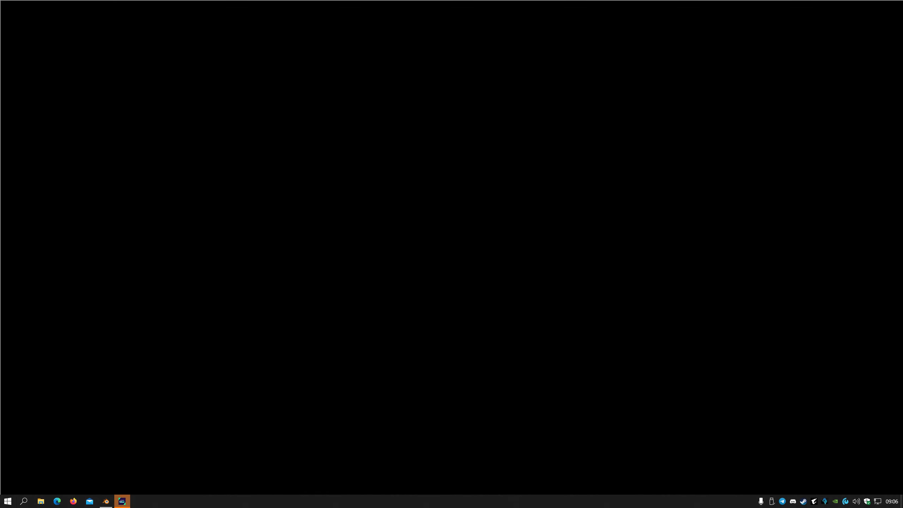
Switch to eFootball PES 2021 and start a Kick Off match with Malmö FF at home against AEK Athens
key("alt+Tab")
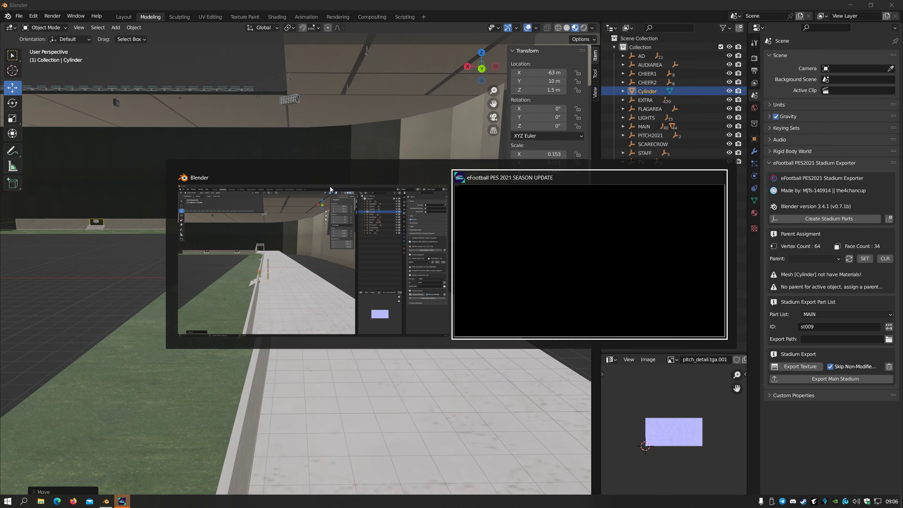
key("alt+Tab")
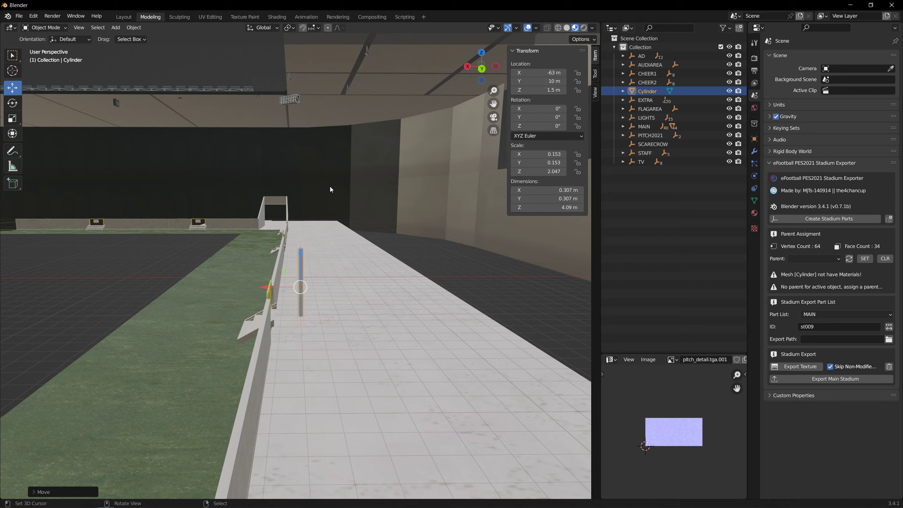
key("alt+Tab")
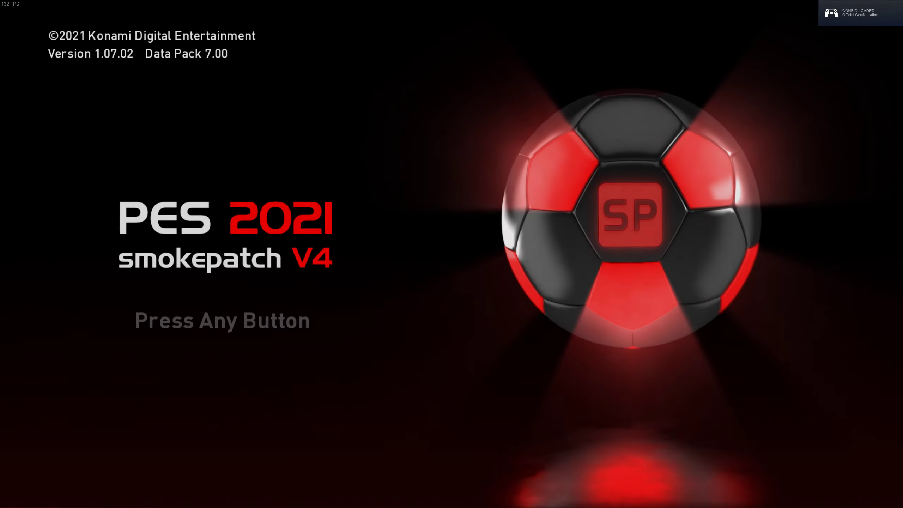
key("Return")
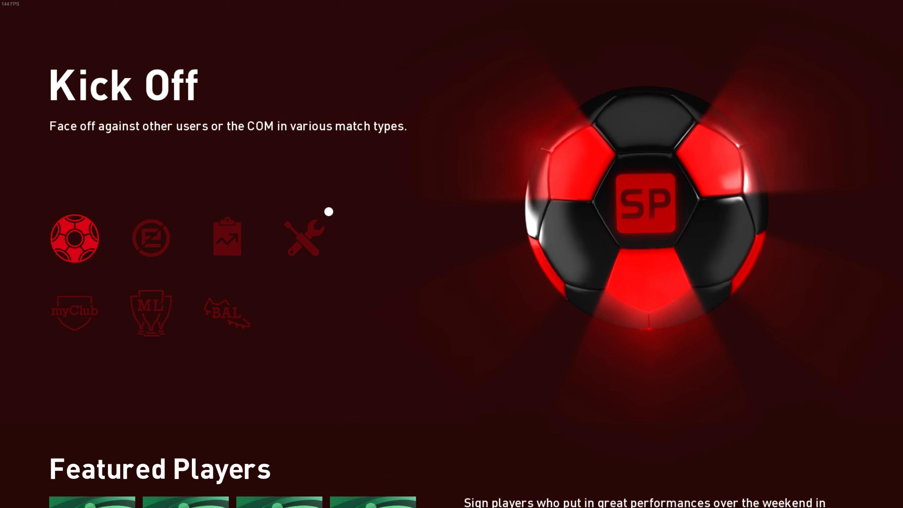
key("Return")
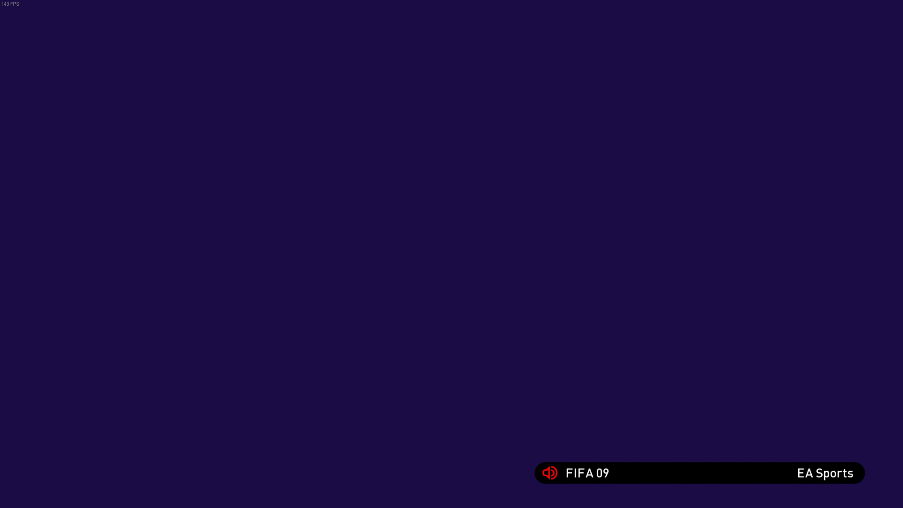
key("Return")
key("Return")
key("Return")
key("Return")
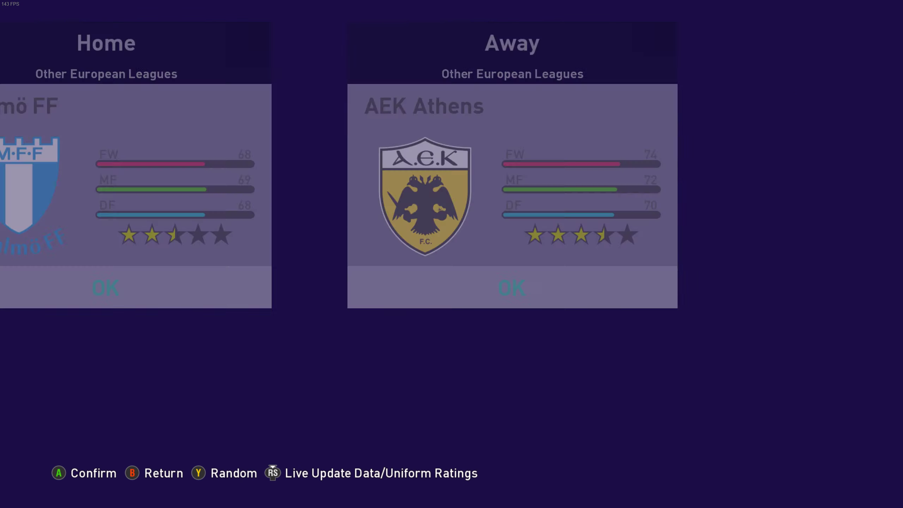
key("Return")
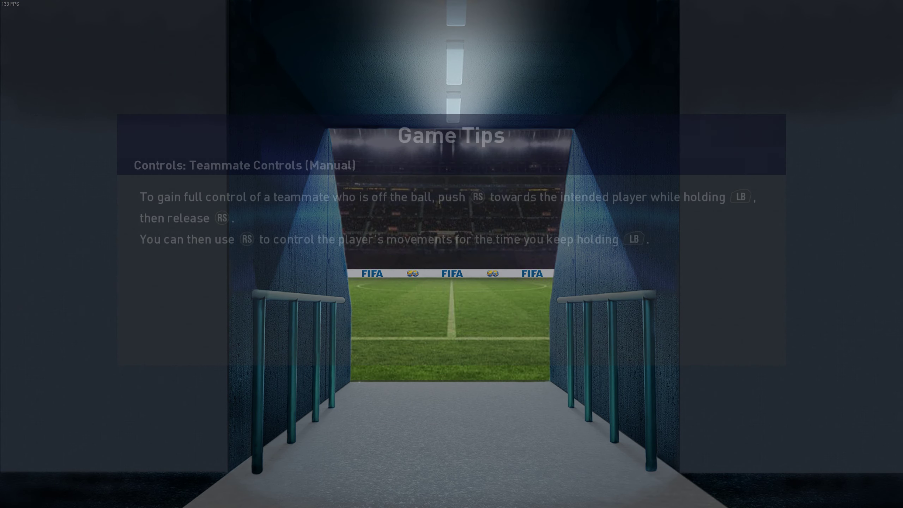